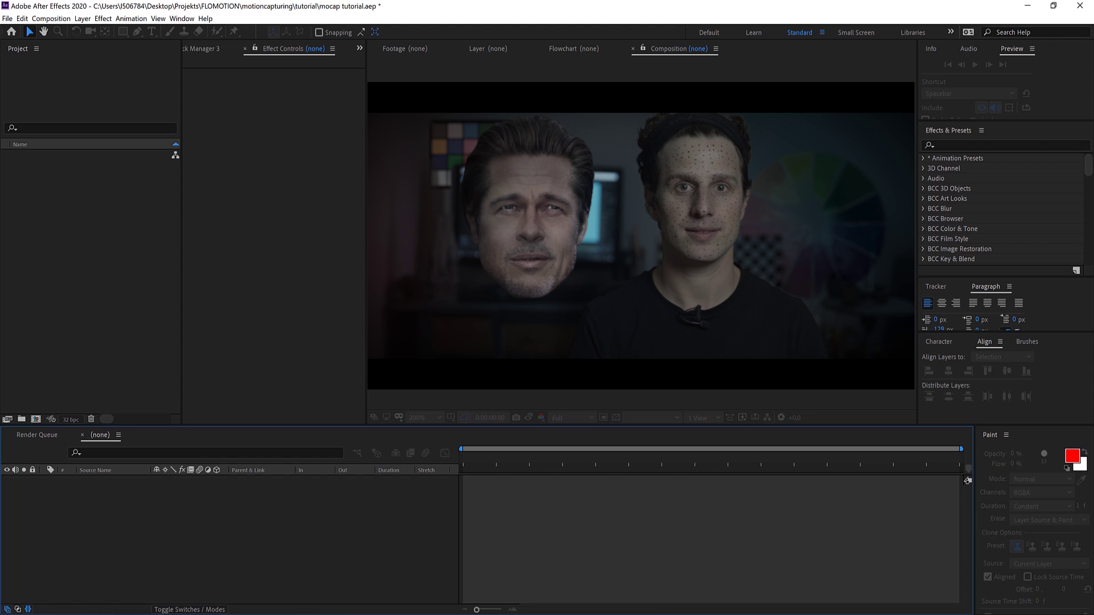
- Import footage_for tut_1.mov and brad_001.png into the project
{"action": "key", "text": "ctrl+i"}
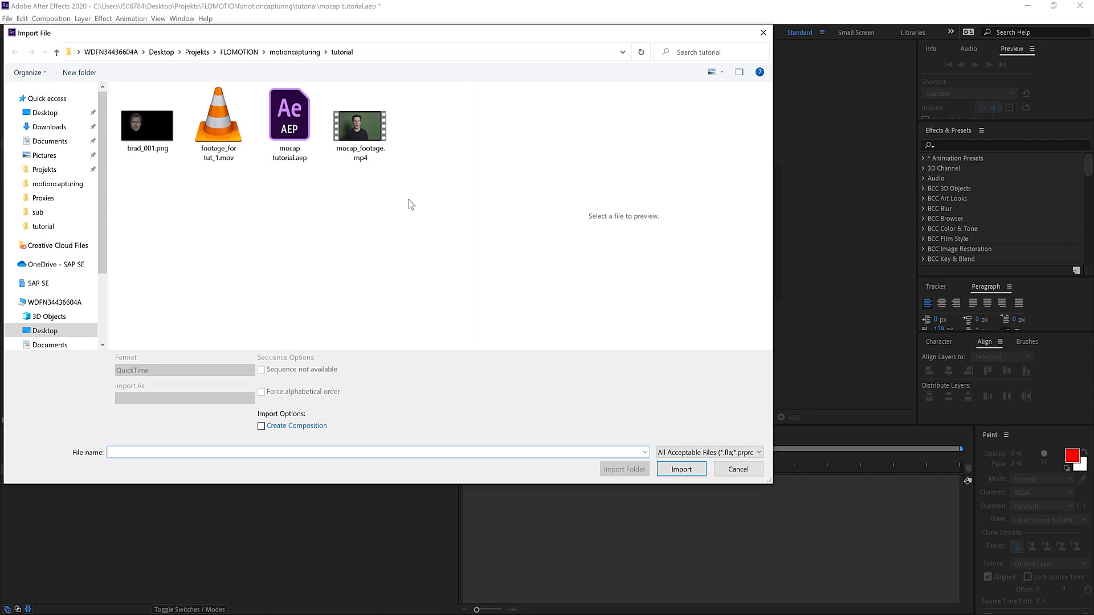
{"action": "left_click", "coordinate": [224, 140]}
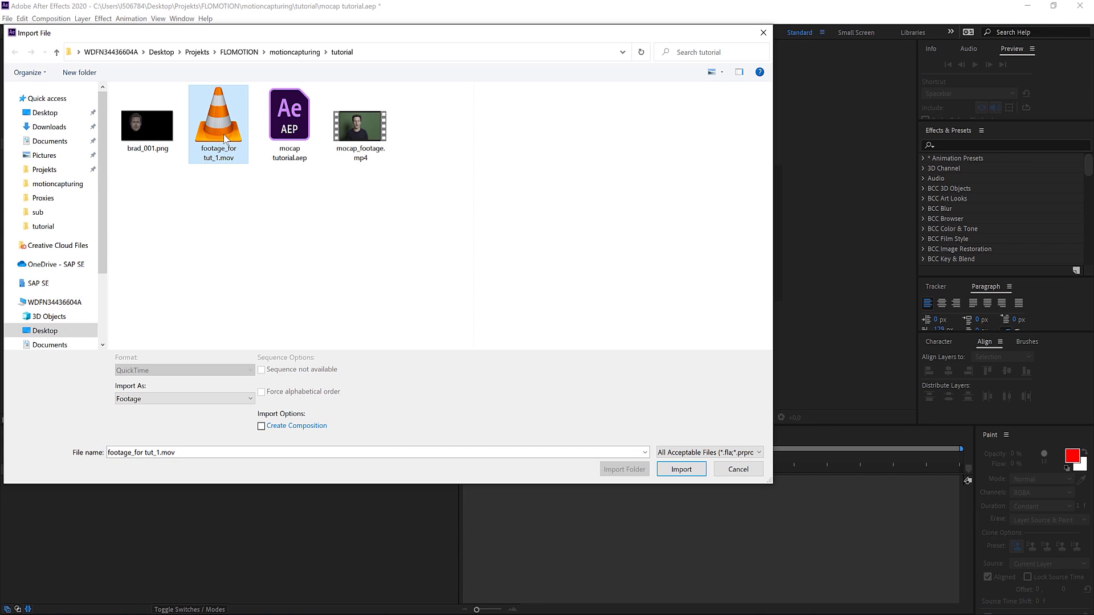
{"action": "left_click", "coordinate": [171, 137], "text": "ctrl"}
{"action": "left_click", "coordinate": [681, 469]}
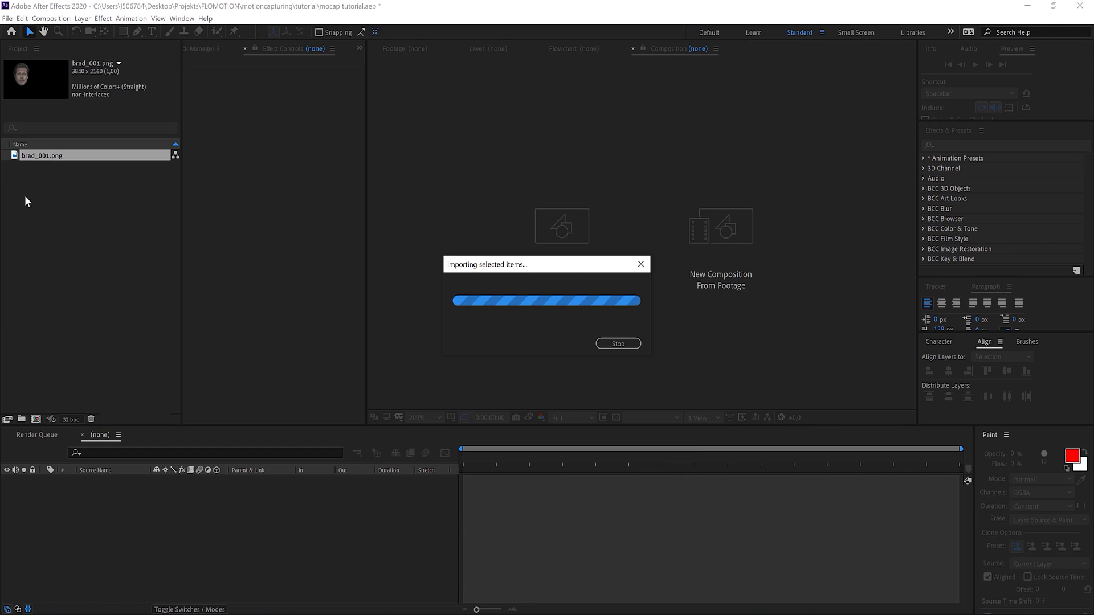
- Open footage_for tut_1.mov in the Footage viewer and inspect the face dots across frames
{"action": "double_click", "coordinate": [54, 167]}
{"action": "scroll", "coordinate": [627, 216], "scroll_direction": "up", "scroll_amount": 4}
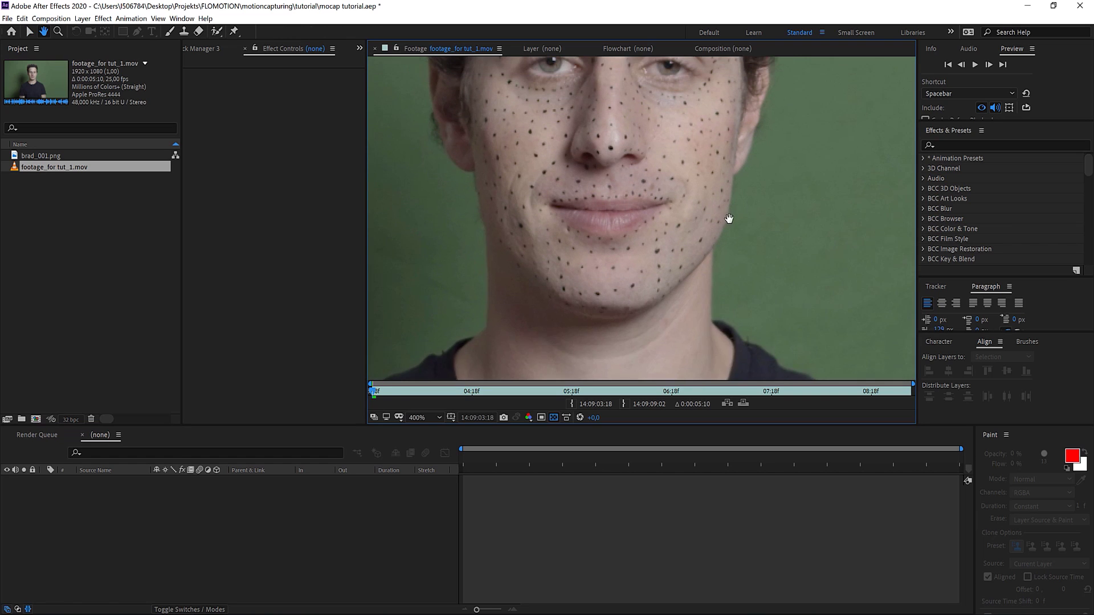
{"action": "left_click_drag", "start_coordinate": [730, 218], "coordinate": [758, 273]}
{"action": "key", "text": "v"}
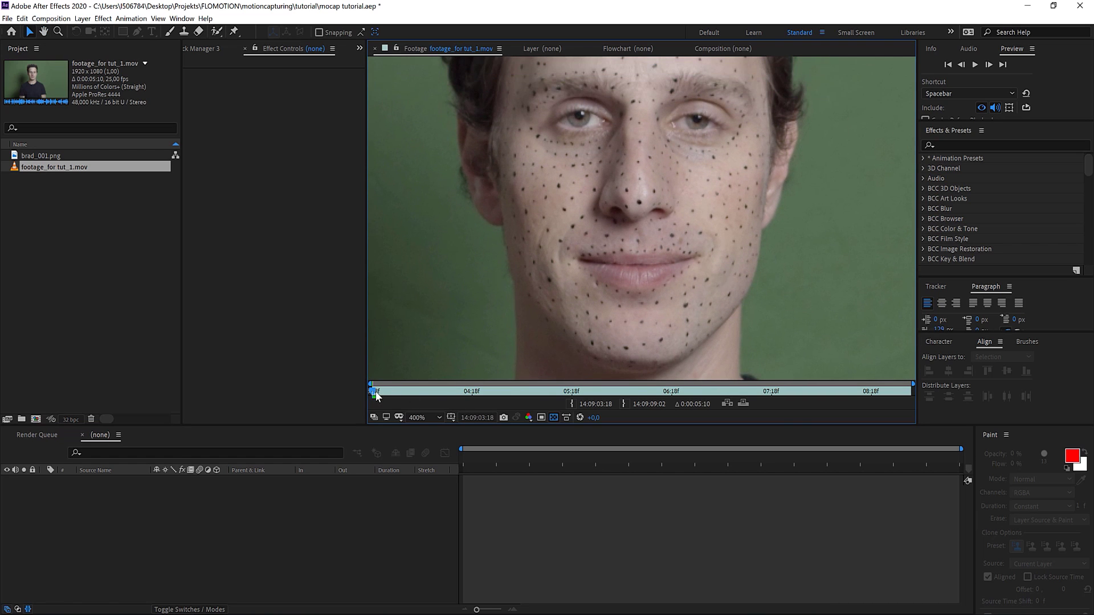
{"action": "left_click_drag", "start_coordinate": [376, 396], "coordinate": [436, 393]}
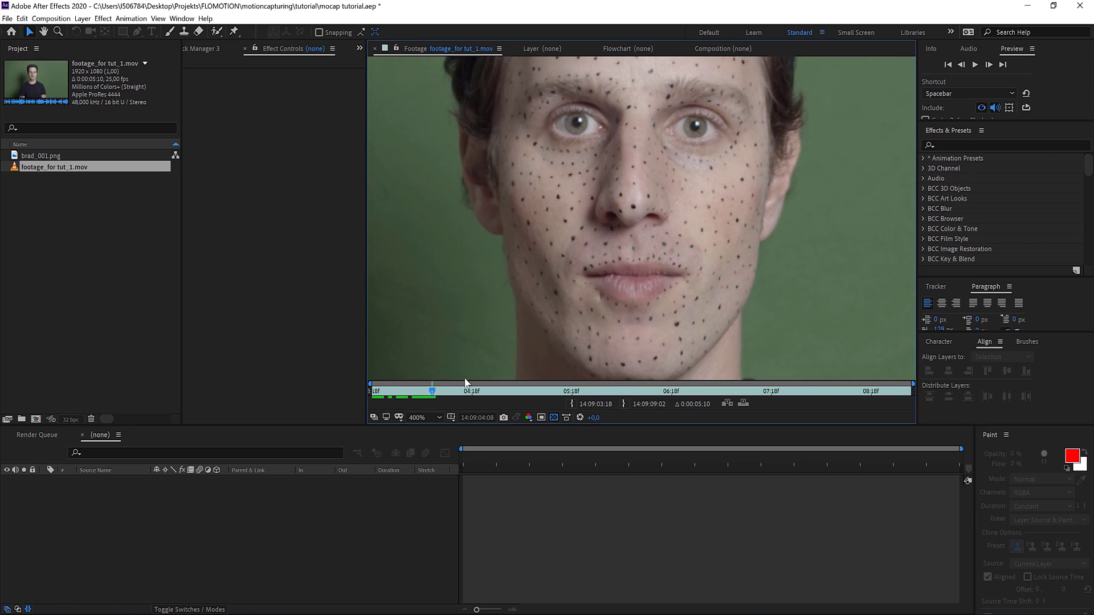
{"action": "key", "text": "h"}
{"action": "left_click_drag", "start_coordinate": [593, 227], "coordinate": [686, 304]}
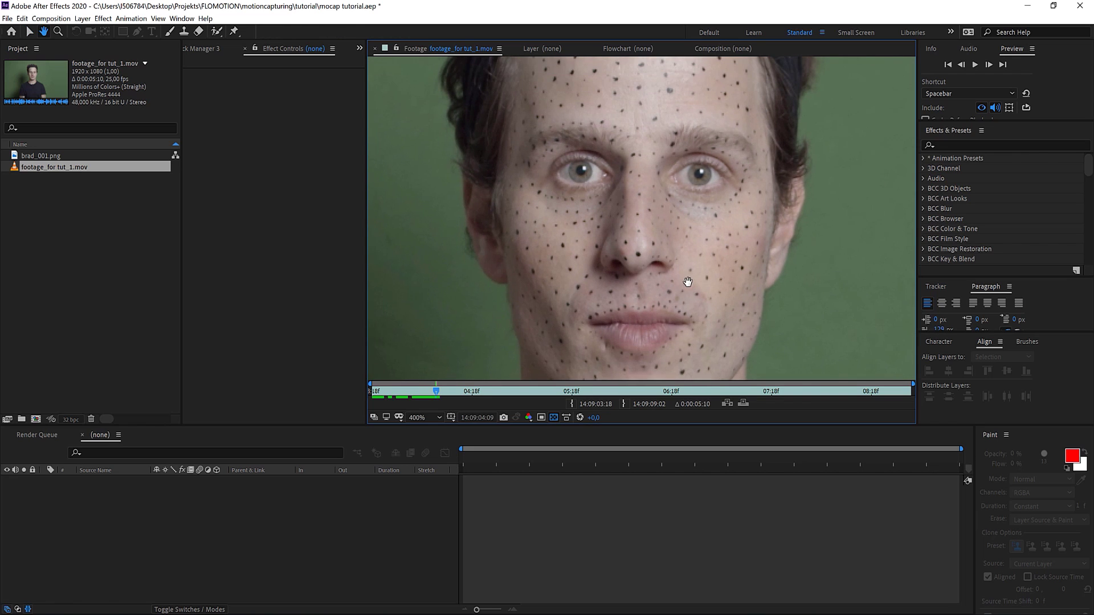
{"action": "key", "text": "v"}
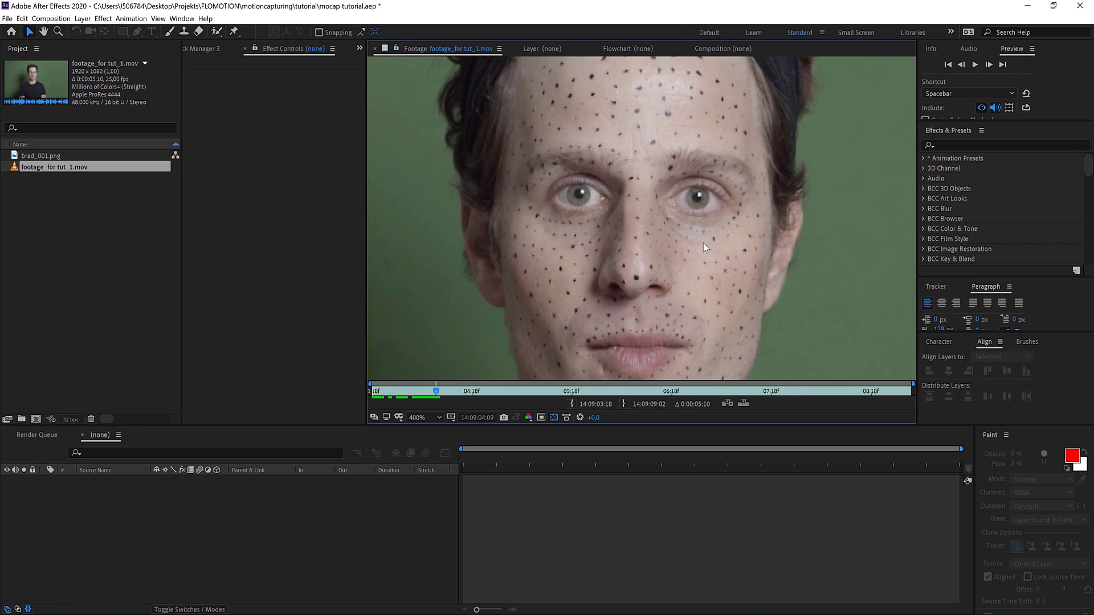
{"action": "scroll", "coordinate": [665, 230], "scroll_direction": "down", "scroll_amount": 2}
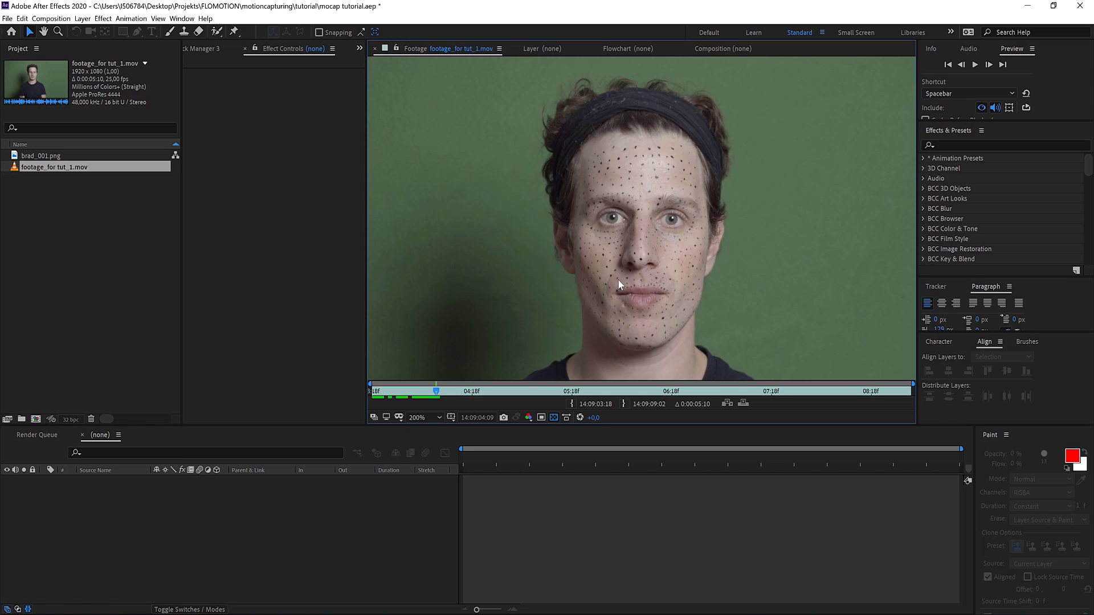
{"action": "left_click", "coordinate": [452, 391]}
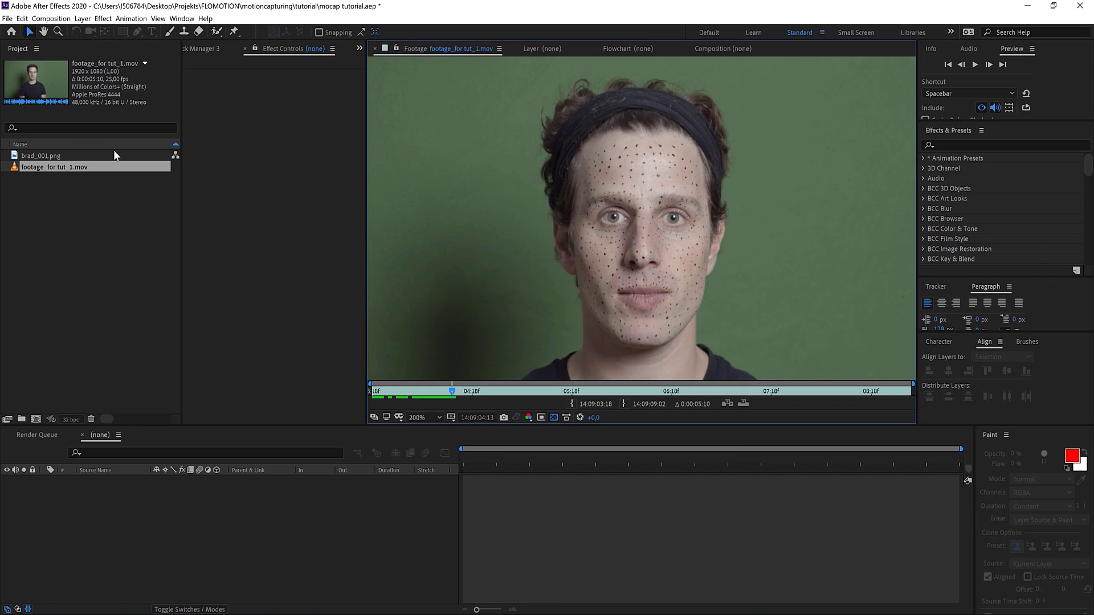
- View the brad_001.png cut-out face up close in the Footage viewer
{"action": "left_click", "coordinate": [41, 156]}
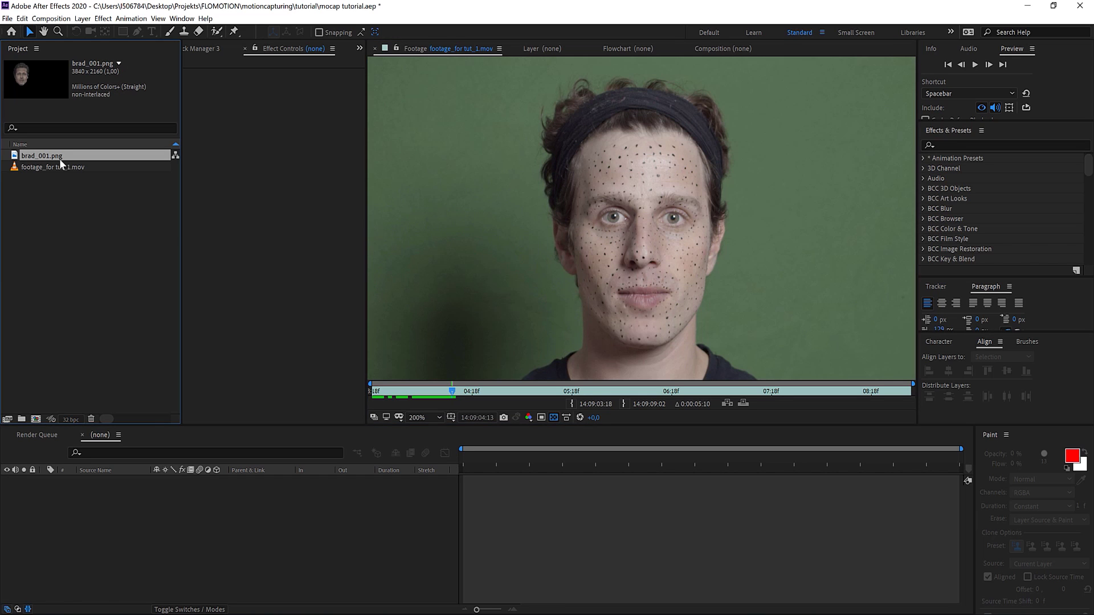
{"action": "double_click", "coordinate": [59, 158]}
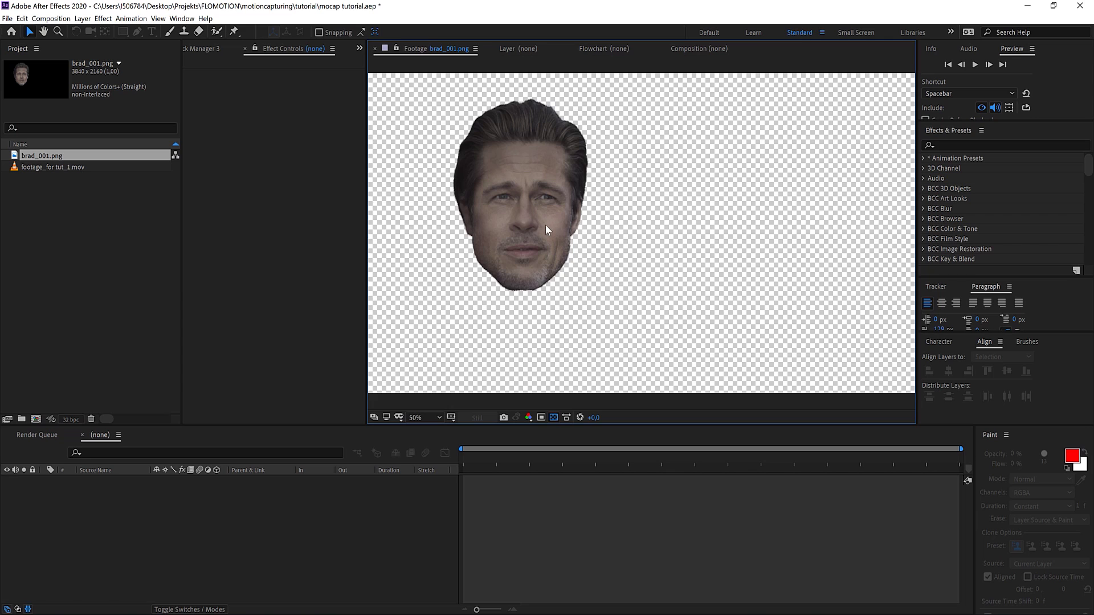
{"action": "left_click_drag", "start_coordinate": [545, 224], "coordinate": [658, 261]}
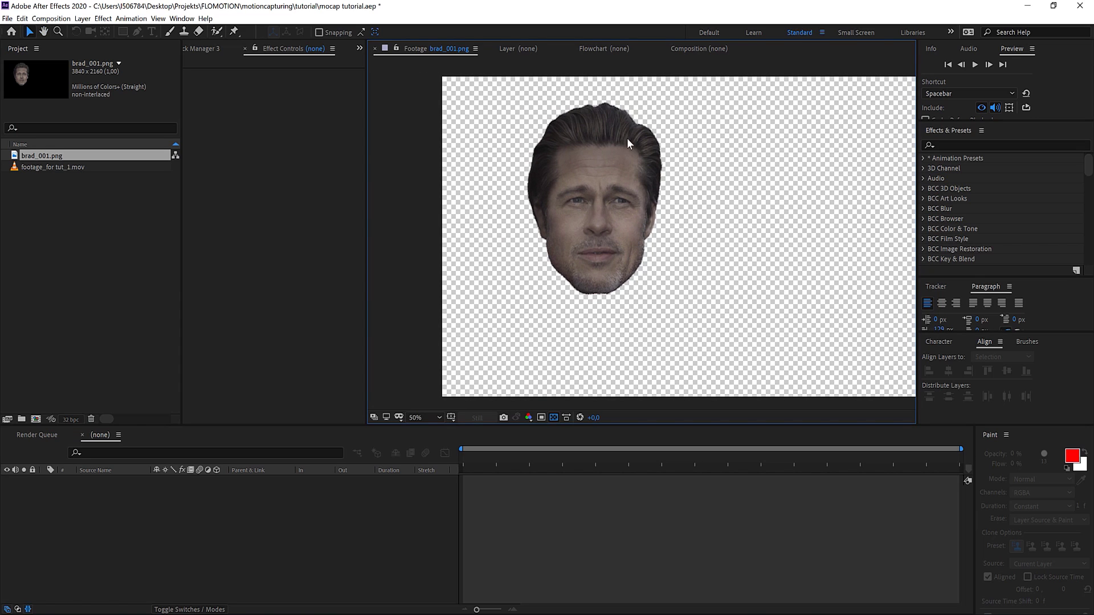
{"action": "scroll", "coordinate": [604, 264], "scroll_direction": "up", "scroll_amount": 2}
{"action": "scroll", "coordinate": [596, 293], "scroll_direction": "up", "scroll_amount": 1}
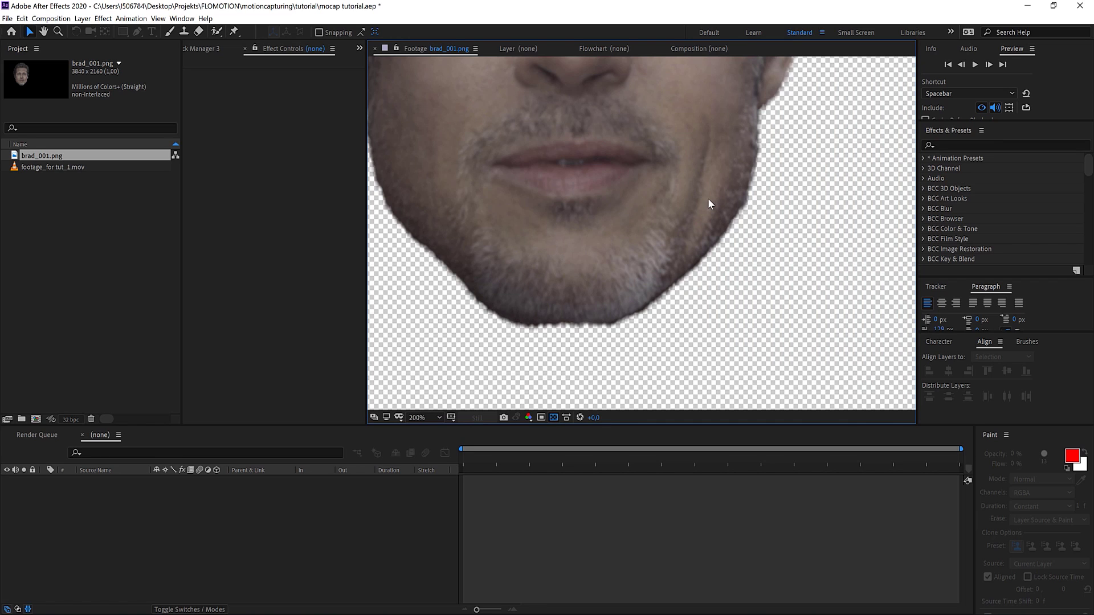
{"action": "scroll", "coordinate": [709, 202], "scroll_direction": "down", "scroll_amount": 3}
{"action": "left_click", "coordinate": [54, 168]}
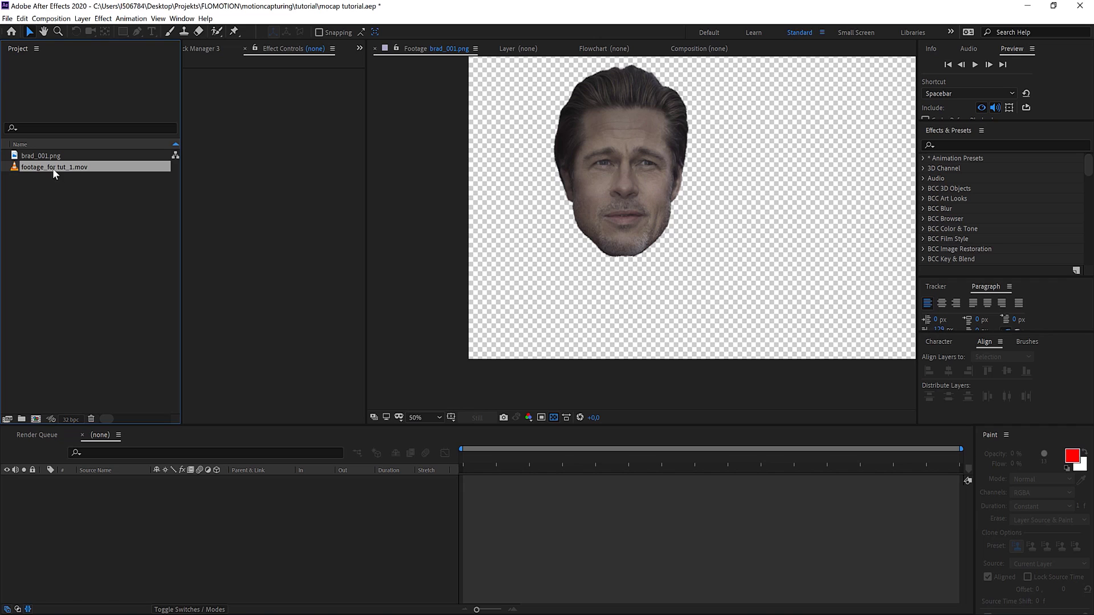
- Build the footage_for tut_1 composition by dropping the clip on New Composition
{"action": "left_click_drag", "start_coordinate": [52, 169], "coordinate": [33, 420]}
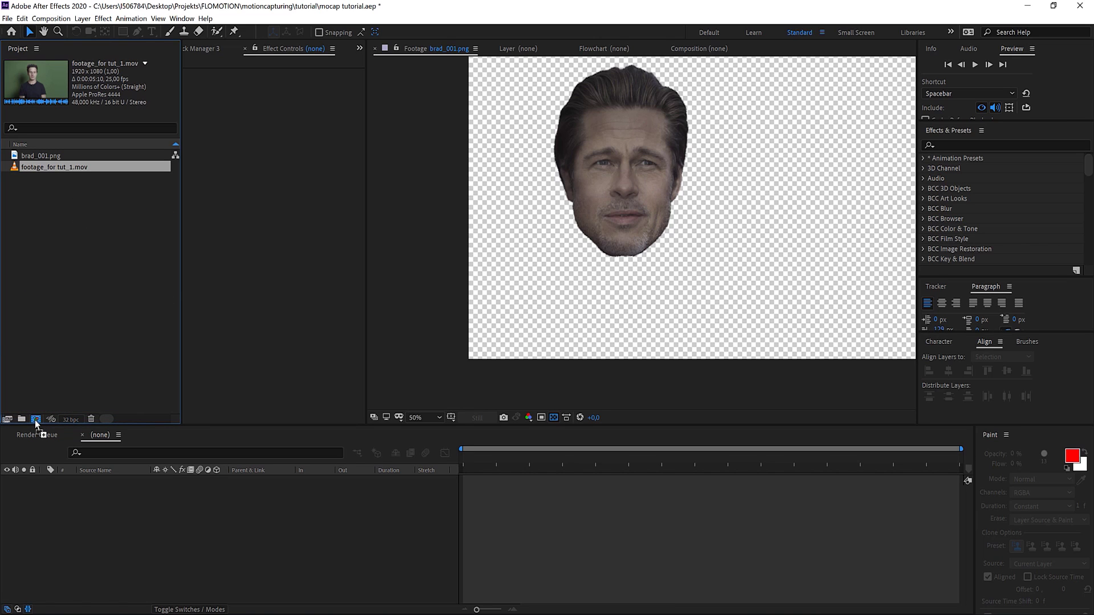
{"action": "left_click_drag", "start_coordinate": [36, 419], "coordinate": [35, 420]}
{"action": "left_click_drag", "start_coordinate": [52, 165], "coordinate": [37, 419]}
- Set the Composition Name to Main in Composition Settings
{"action": "left_click", "coordinate": [46, 19]}
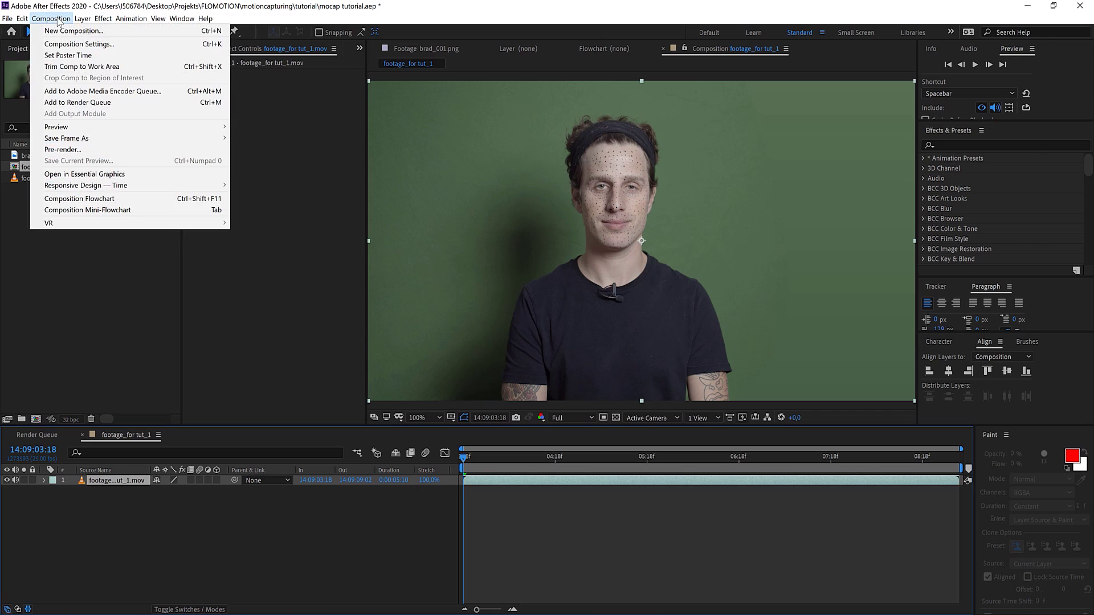
{"action": "left_click", "coordinate": [74, 42]}
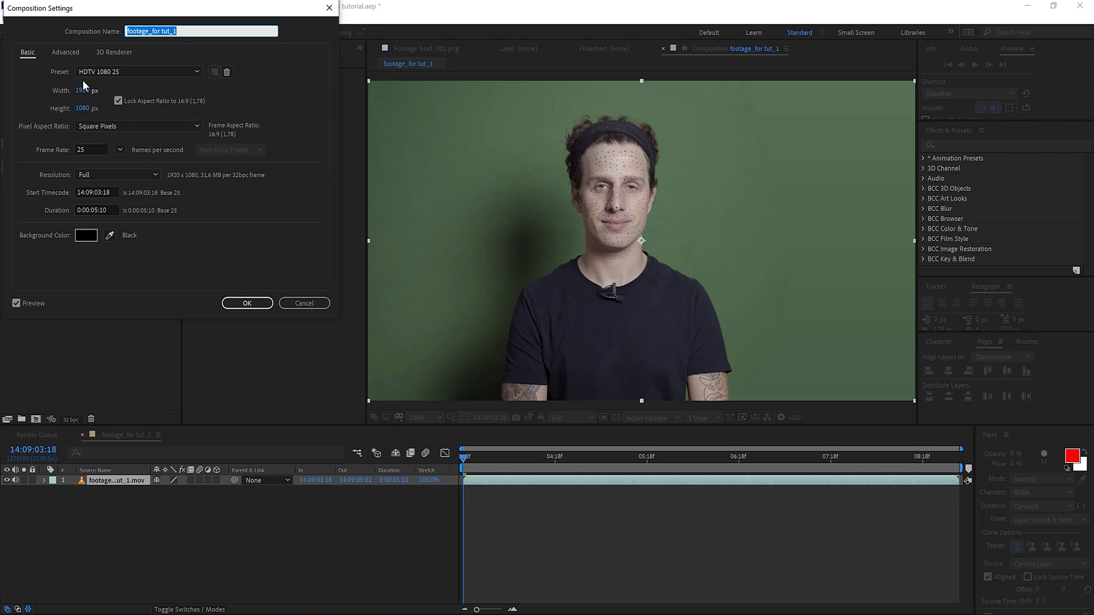
{"action": "type", "text": "Main"}
{"action": "left_click", "coordinate": [247, 303]}
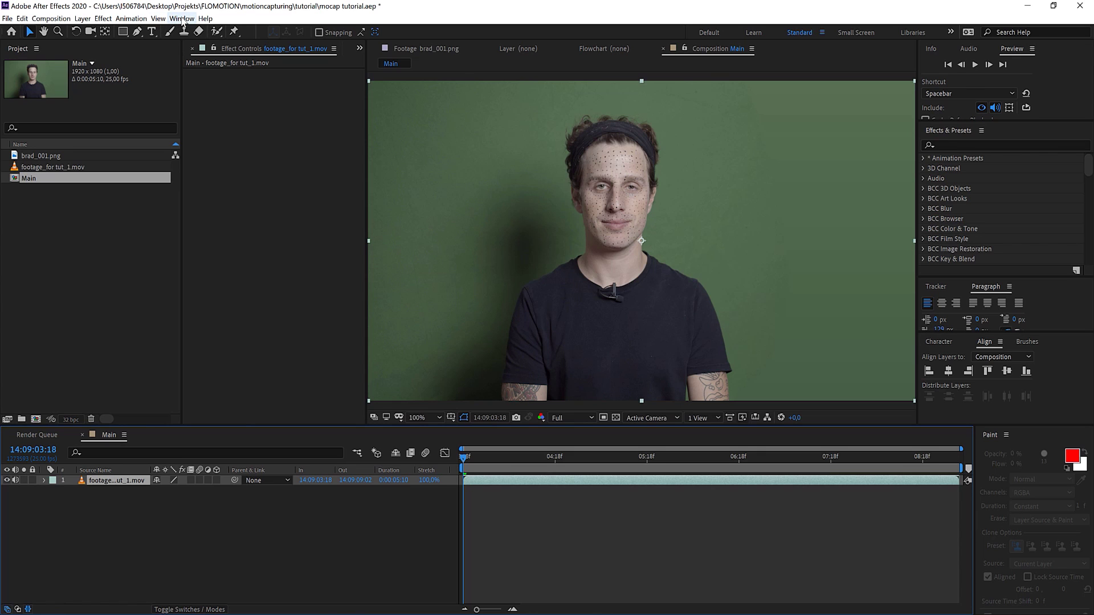
- Open Lockdown.jsxbin from the Window menu and widen its panel to show full labels
{"action": "left_click", "coordinate": [183, 19]}
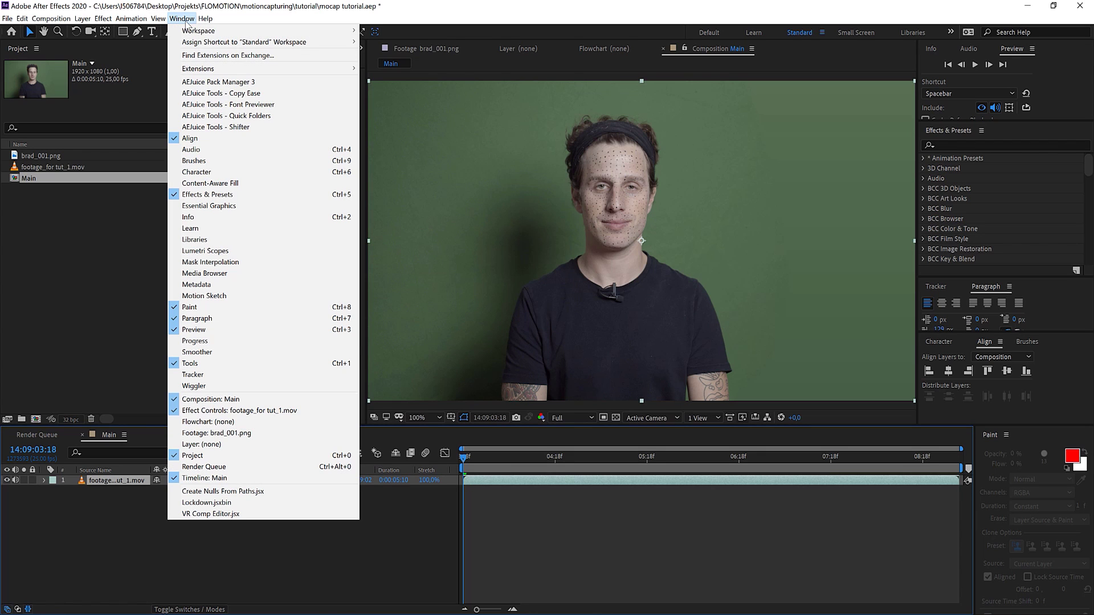
{"action": "left_click", "coordinate": [215, 502]}
{"action": "left_click_drag", "start_coordinate": [394, 125], "coordinate": [293, 125]}
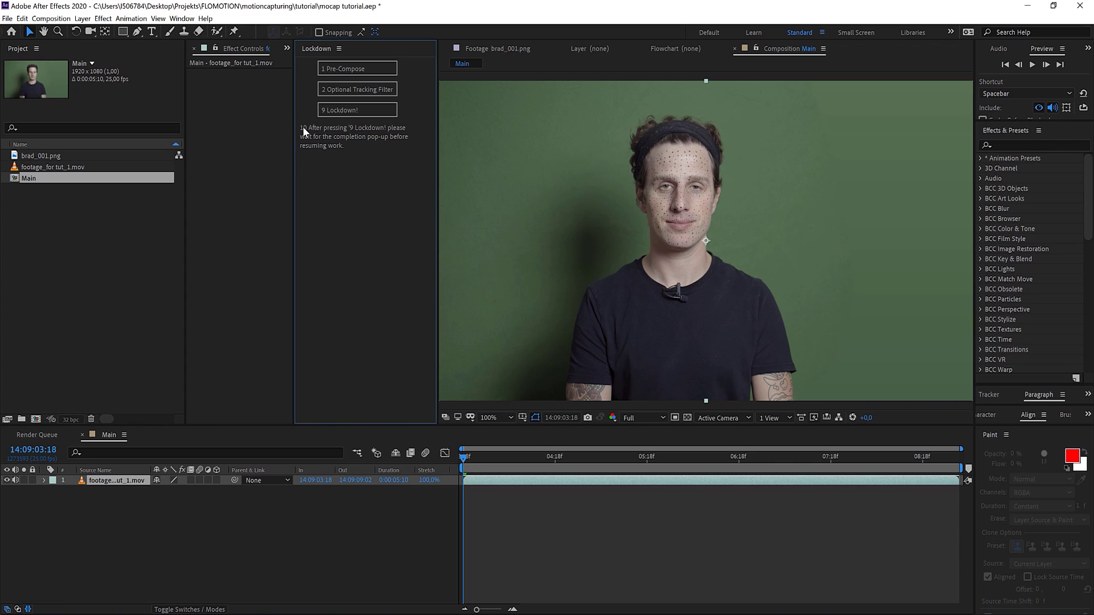
- Pre-compose the footage with Lockdown and open the pre-comp, collapsing the Lockdown effect
{"action": "left_click", "coordinate": [359, 69]}
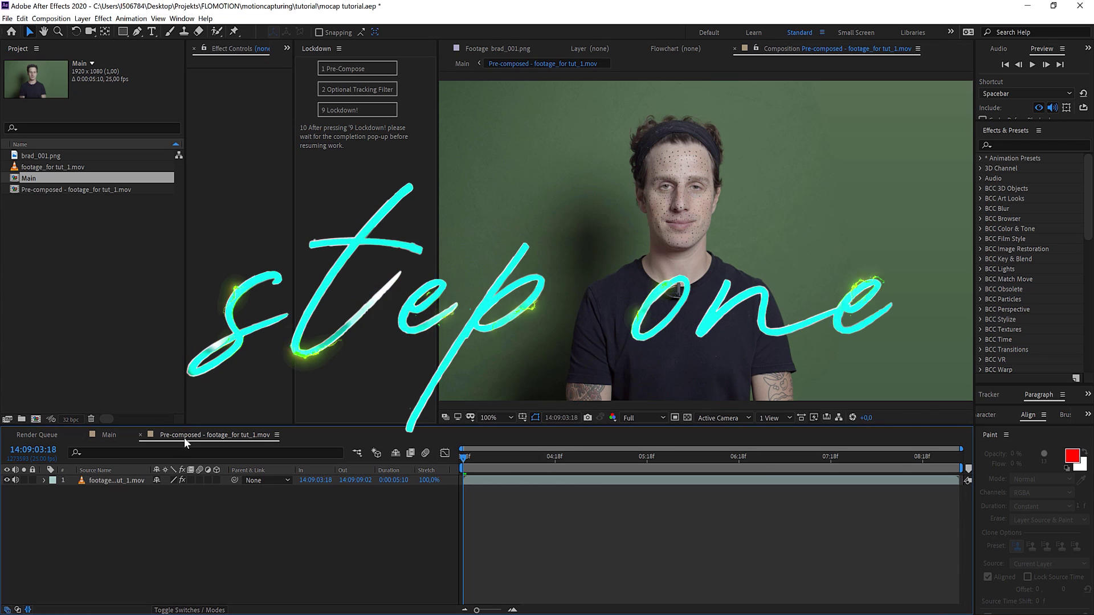
{"action": "double_click", "coordinate": [529, 481]}
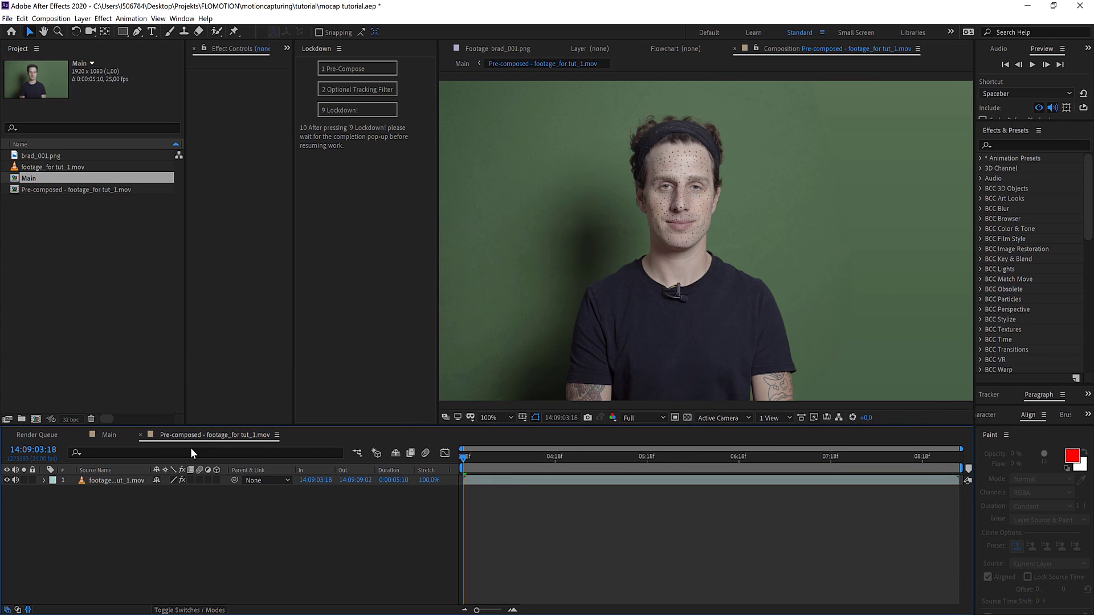
{"action": "left_click", "coordinate": [123, 480]}
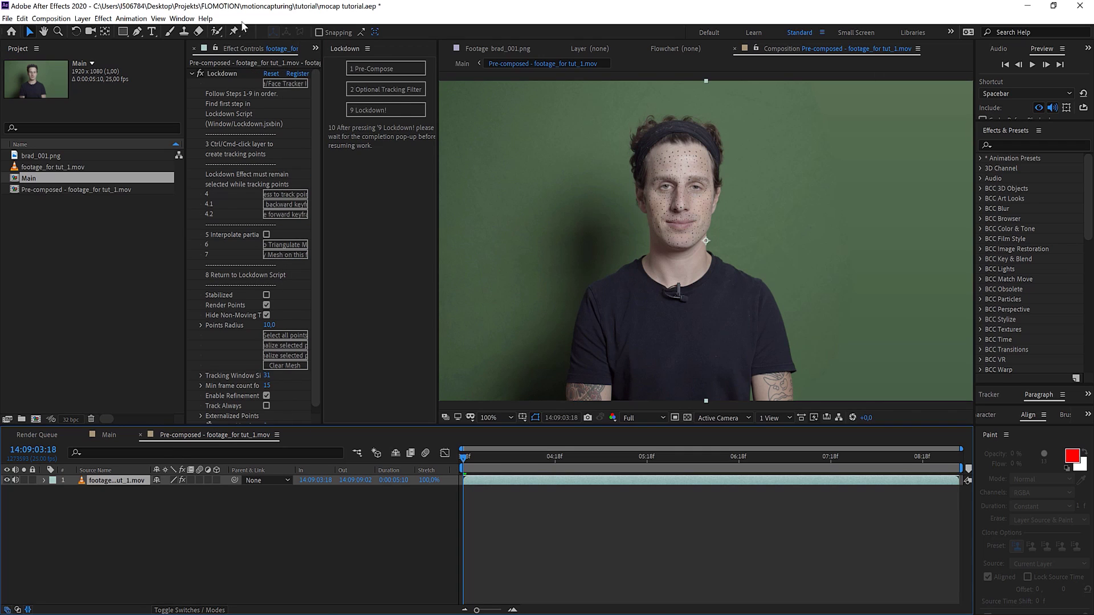
{"action": "left_click", "coordinate": [223, 74]}
{"action": "left_click", "coordinate": [192, 73]}
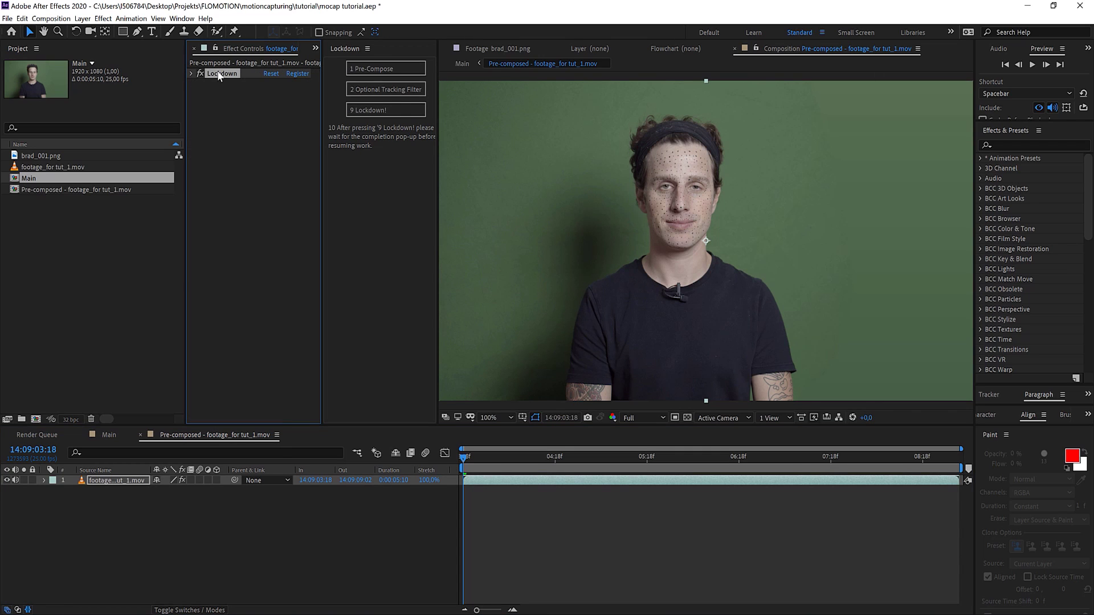
- Add Fast Box Blur, Invert, CC Composite and Levels tracking filters, collapsed and switched off
{"action": "left_click", "coordinate": [381, 89]}
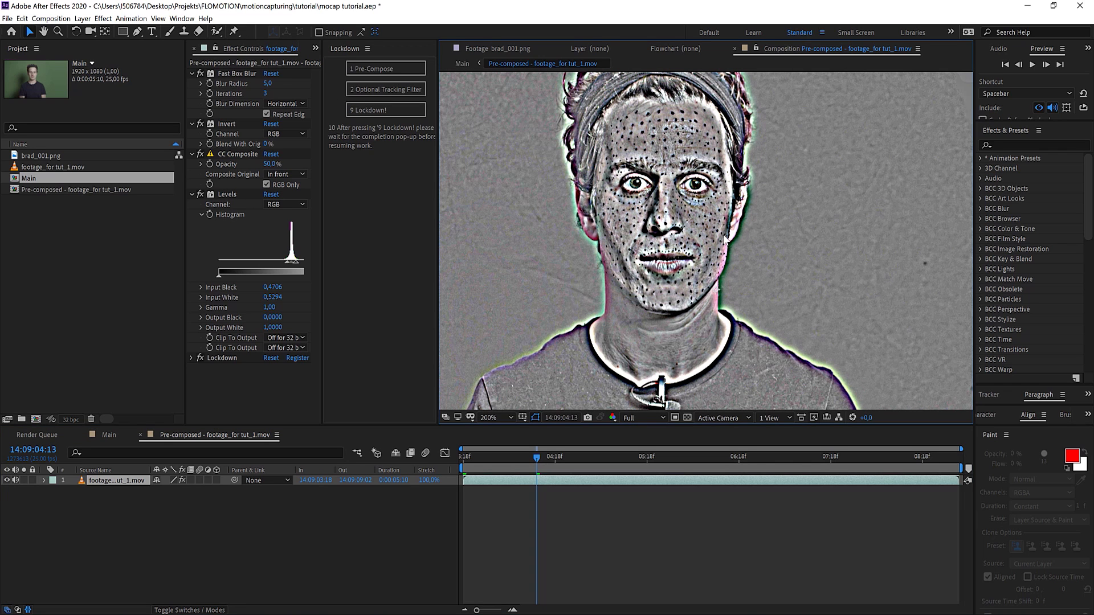
{"action": "left_click", "coordinate": [192, 74]}
{"action": "left_click", "coordinate": [192, 84]}
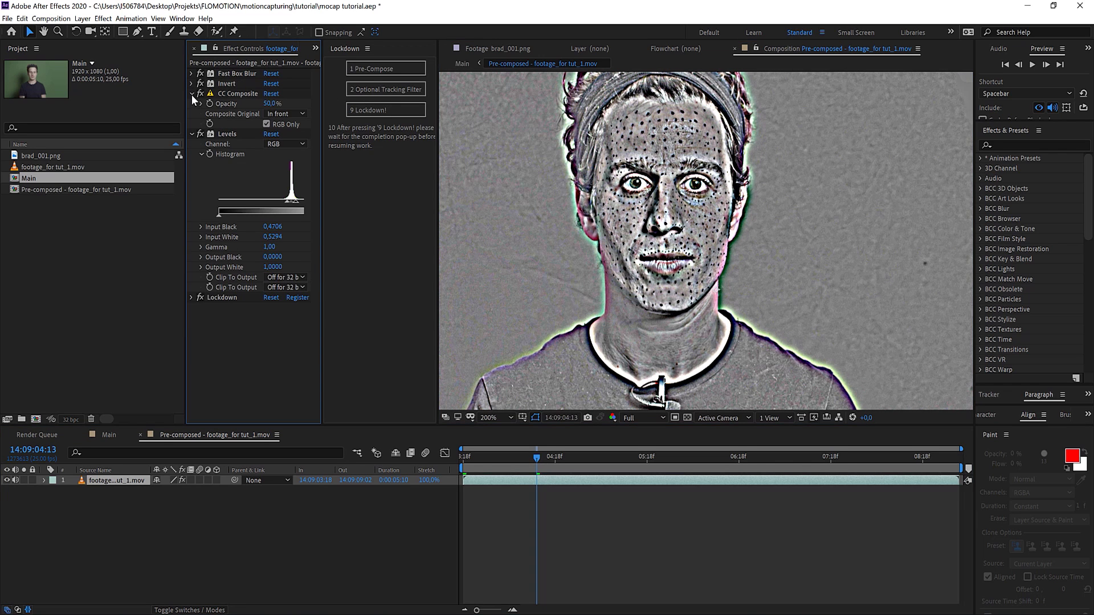
{"action": "left_click", "coordinate": [191, 94]}
{"action": "left_click", "coordinate": [192, 104]}
{"action": "left_click_drag", "start_coordinate": [200, 74], "coordinate": [200, 104]}
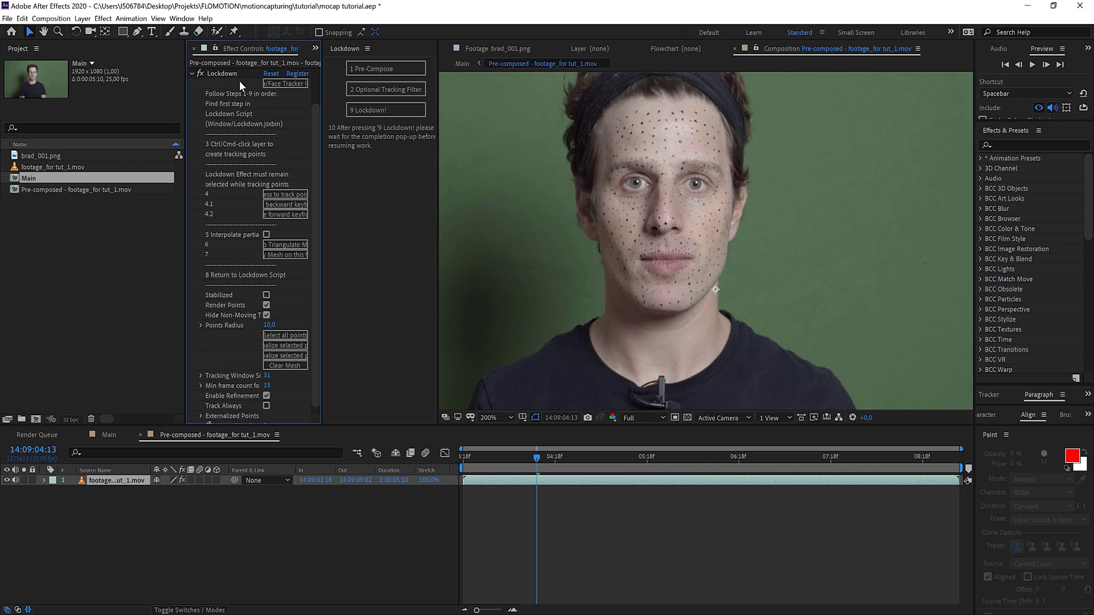
- Place Lockdown tracking points over the forehead, brows and under the eyes
{"action": "left_click", "coordinate": [239, 81]}
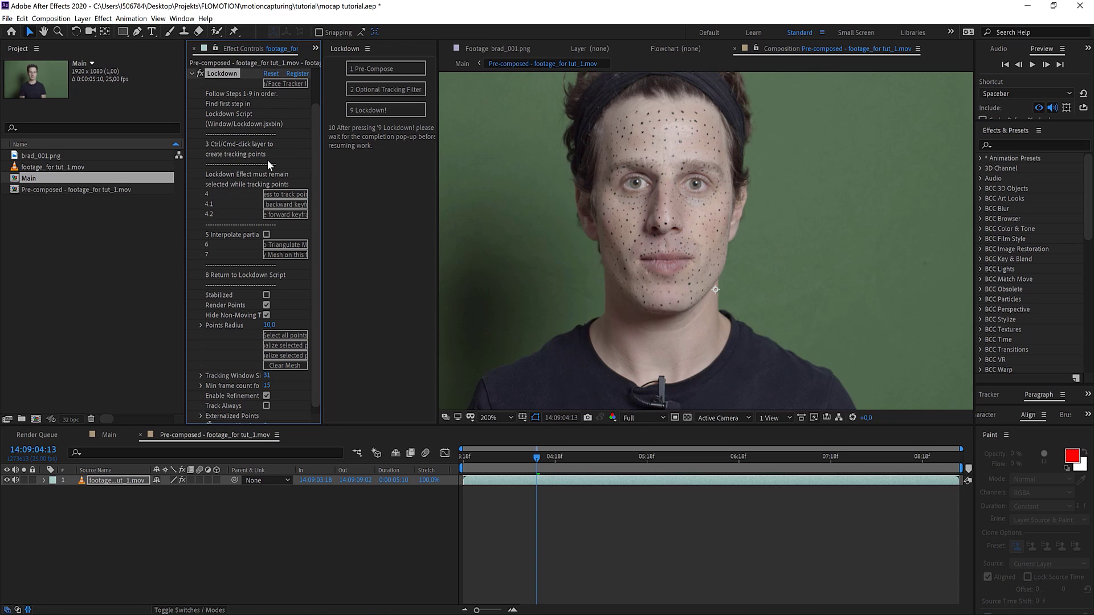
{"action": "scroll", "coordinate": [584, 144], "scroll_direction": "up", "scroll_amount": 2}
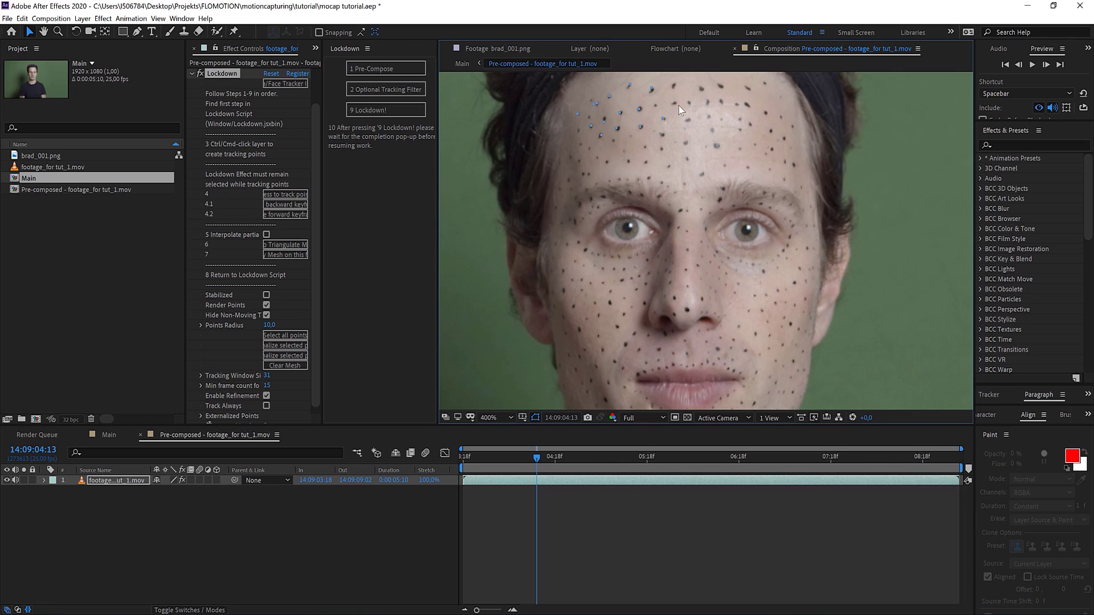
{"action": "mouse_move", "coordinate": [675, 108]}
{"action": "left_mouse_down"}
{"action": "mouse_move", "coordinate": [709, 101]}
{"action": "mouse_move", "coordinate": [747, 94]}
{"action": "mouse_move", "coordinate": [781, 122]}
{"action": "left_mouse_up"}
{"action": "scroll", "coordinate": [693, 186], "scroll_direction": "up", "scroll_amount": 1}
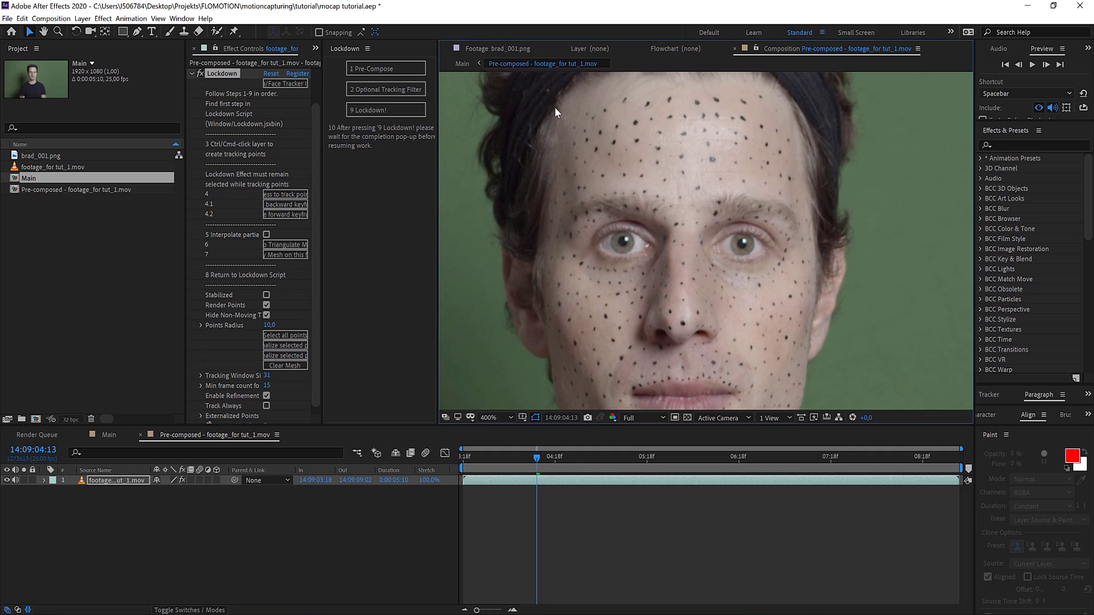
{"action": "left_click_drag", "start_coordinate": [555, 107], "coordinate": [823, 200]}
{"action": "left_click_drag", "start_coordinate": [606, 135], "coordinate": [802, 193]}
{"action": "mouse_move", "coordinate": [550, 192]}
{"action": "left_mouse_down"}
{"action": "mouse_move", "coordinate": [670, 221]}
{"action": "mouse_move", "coordinate": [807, 225]}
{"action": "mouse_move", "coordinate": [860, 168]}
{"action": "mouse_move", "coordinate": [712, 289]}
{"action": "left_mouse_up"}
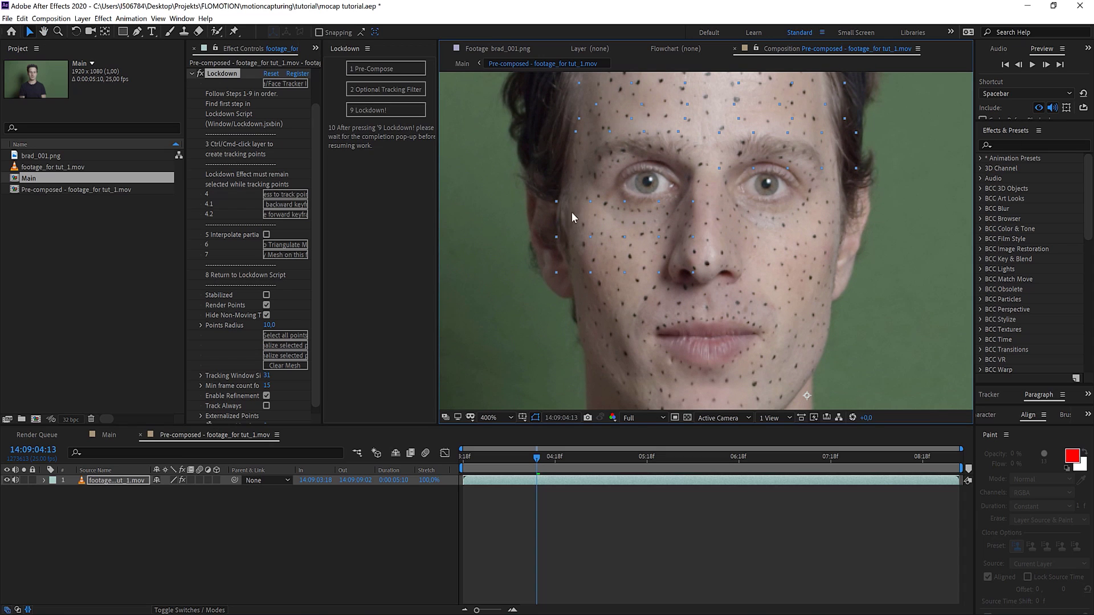
{"action": "left_click_drag", "start_coordinate": [550, 192], "coordinate": [700, 230]}
- Add tracking points over the upper-right face, jaw, upper head, chin and mouth at 200%
{"action": "left_click_drag", "start_coordinate": [656, 132], "coordinate": [931, 303]}
{"action": "left_click_drag", "start_coordinate": [570, 292], "coordinate": [747, 318]}
{"action": "key", "text": "comma"}
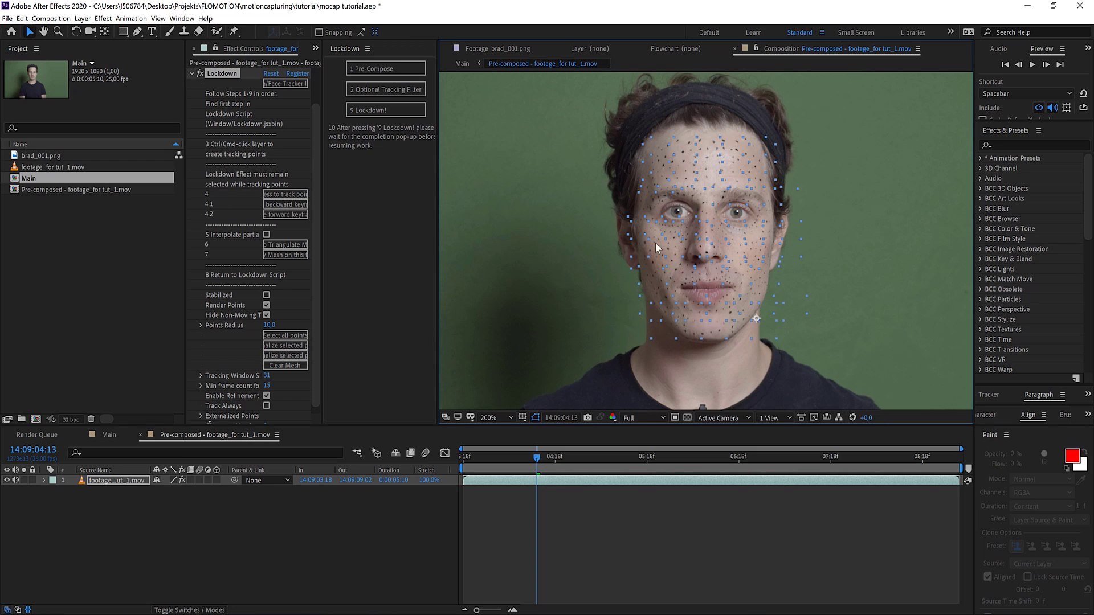
{"action": "left_click_drag", "start_coordinate": [629, 87], "coordinate": [806, 210]}
{"action": "left_click_drag", "start_coordinate": [623, 305], "coordinate": [713, 342]}
{"action": "left_click_drag", "start_coordinate": [650, 265], "coordinate": [753, 284]}
{"action": "left_click_drag", "start_coordinate": [323, 175], "coordinate": [361, 176]}
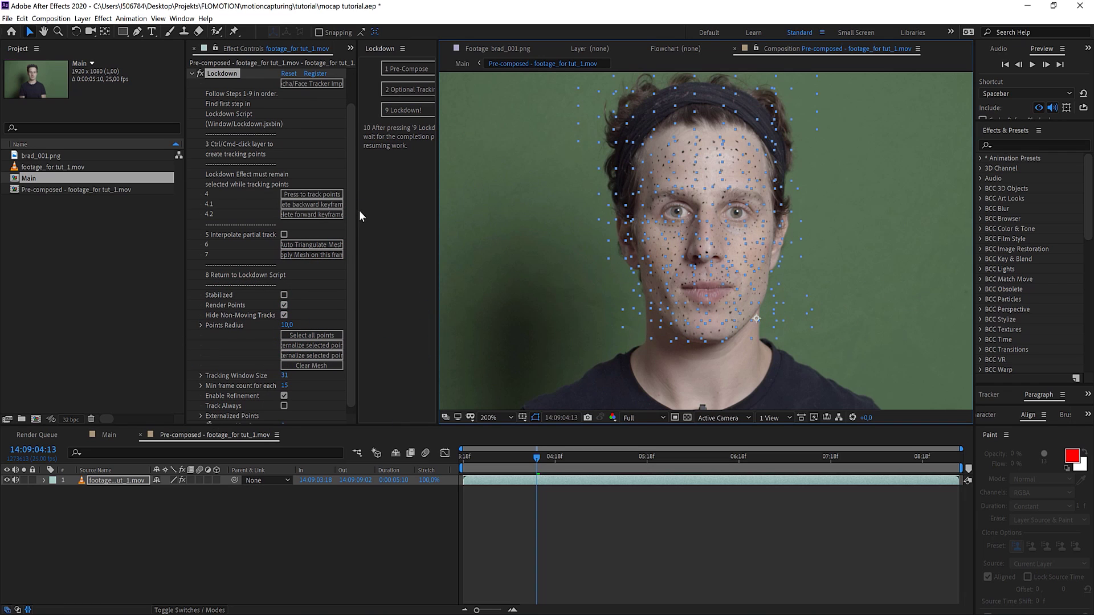
- Run 'Press to track points' in Lockdown's widened Effect Controls to track all face points
{"action": "left_click_drag", "start_coordinate": [358, 210], "coordinate": [430, 210]}
{"action": "left_click", "coordinate": [374, 194]}
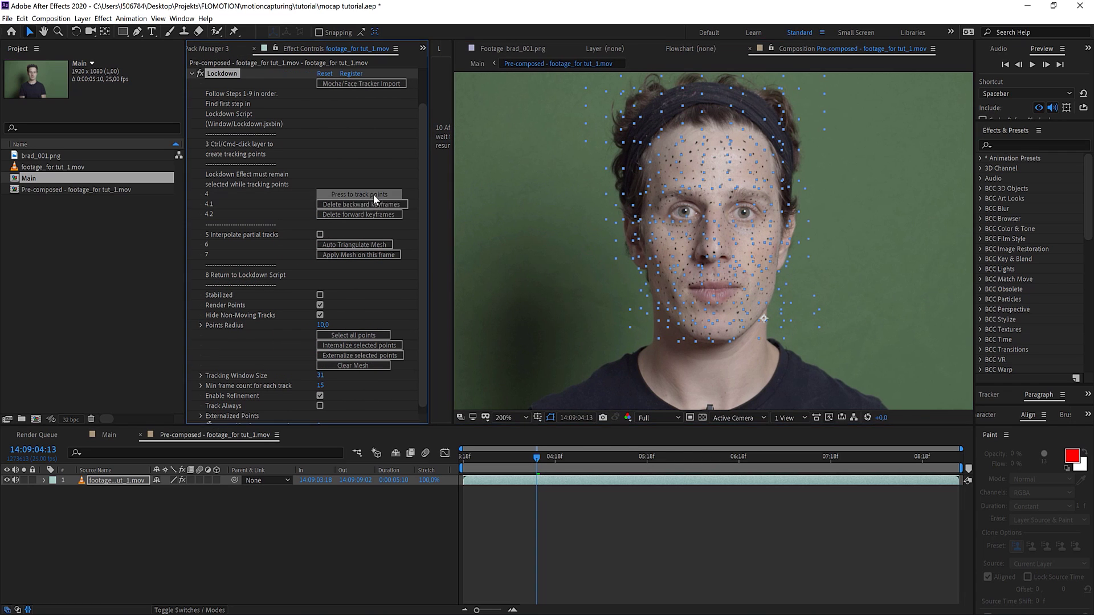
{"action": "scroll", "coordinate": [328, 182], "scroll_direction": "up", "scroll_amount": 1}
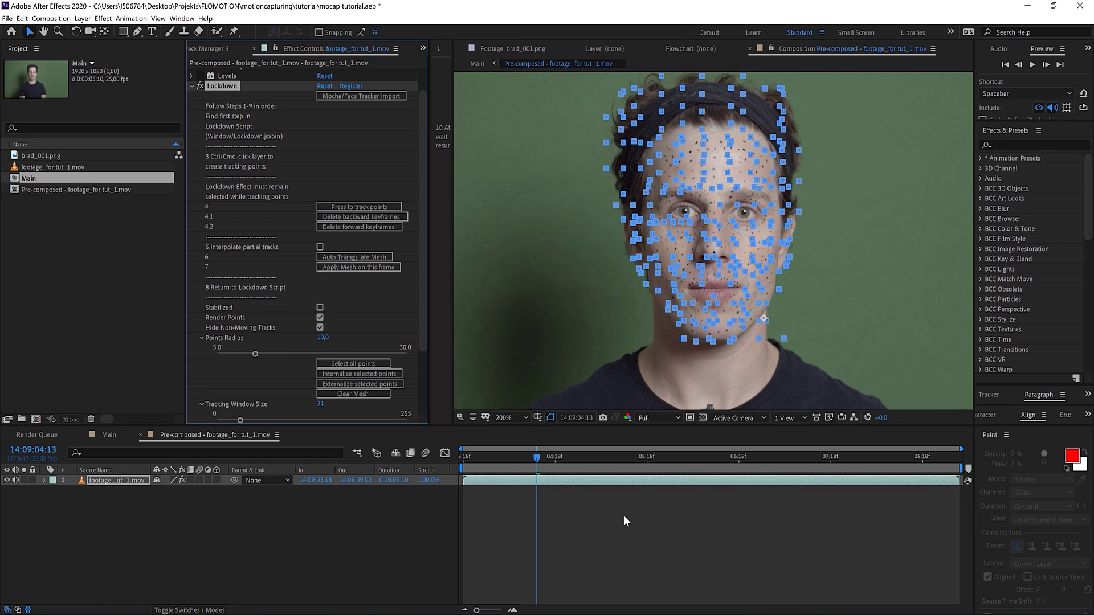
- Scrub to 14:09:03:24 and check a tracking point near the mouth at 400% zoom
{"action": "left_click_drag", "start_coordinate": [508, 459], "coordinate": [566, 477]}
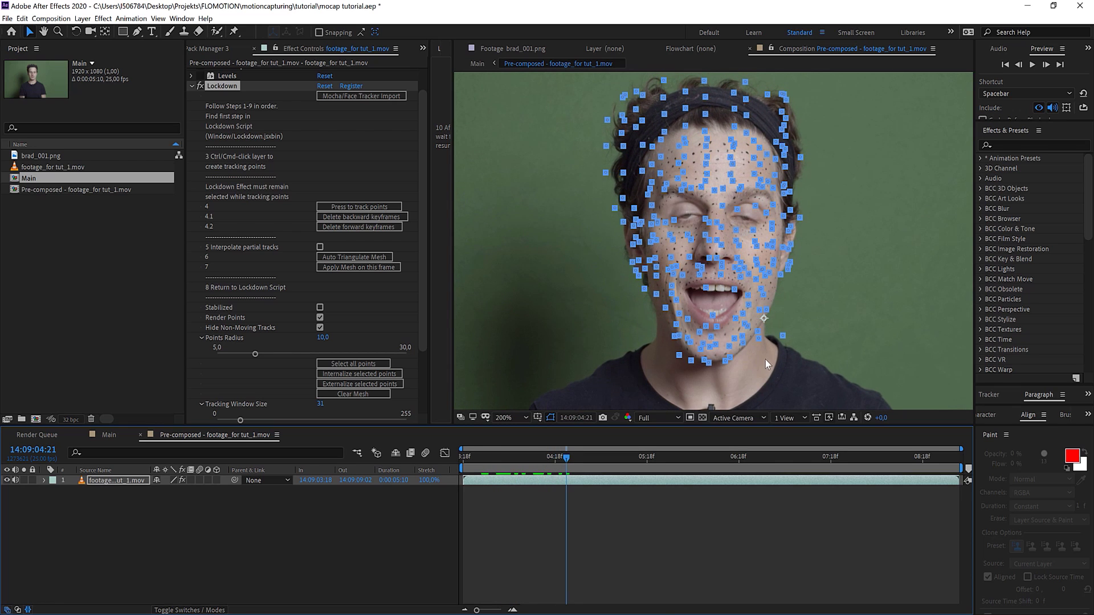
{"action": "key", "text": "period"}
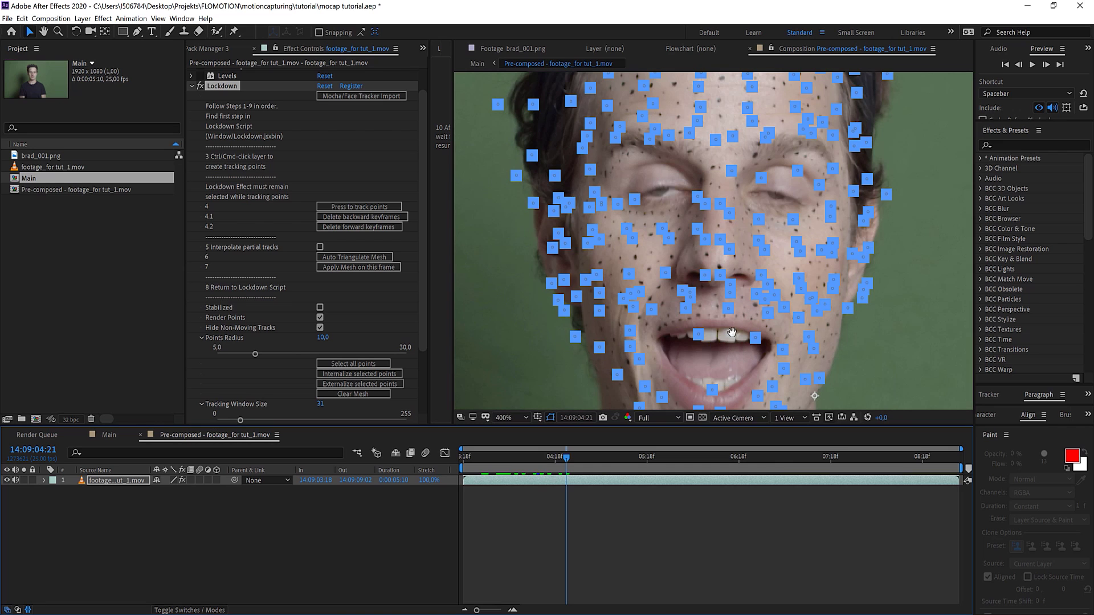
{"action": "left_click_drag", "start_coordinate": [738, 345], "coordinate": [744, 300]}
{"action": "left_click", "coordinate": [721, 344]}
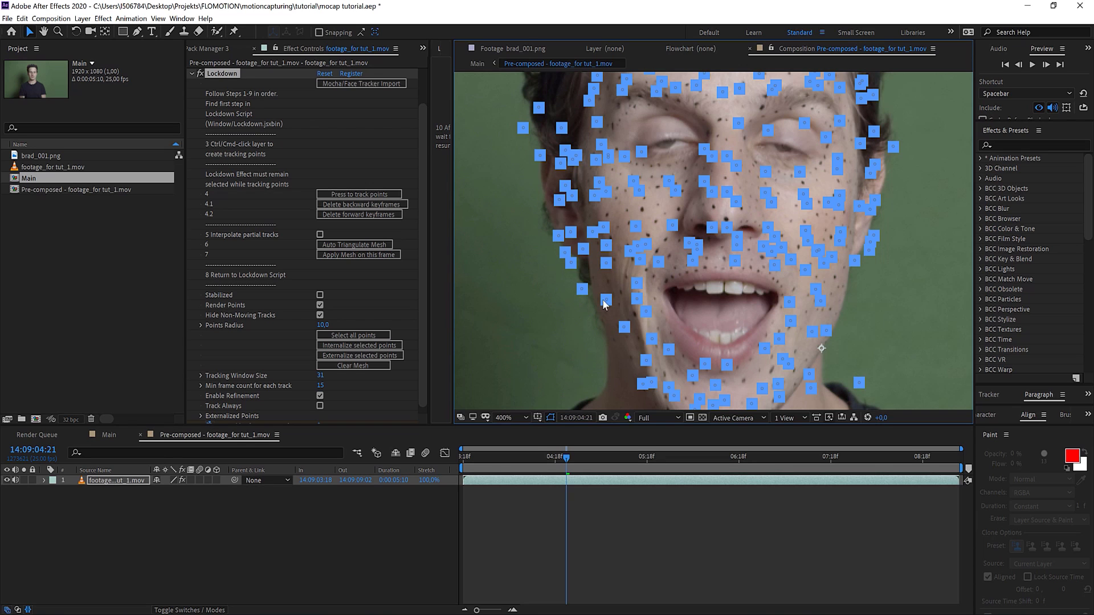
{"action": "scroll", "coordinate": [755, 290], "scroll_direction": "down", "scroll_amount": 2}
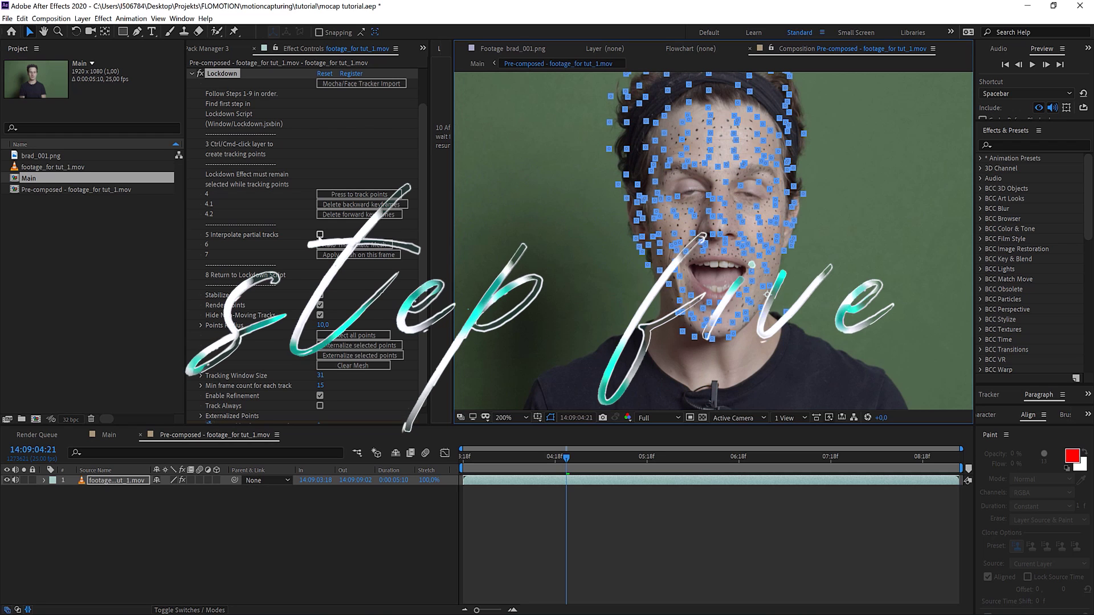
- Enable '5 Interpolate partial tracks', preview an Auto Triangulate Mesh, then remove the mesh
{"action": "left_click", "coordinate": [319, 235]}
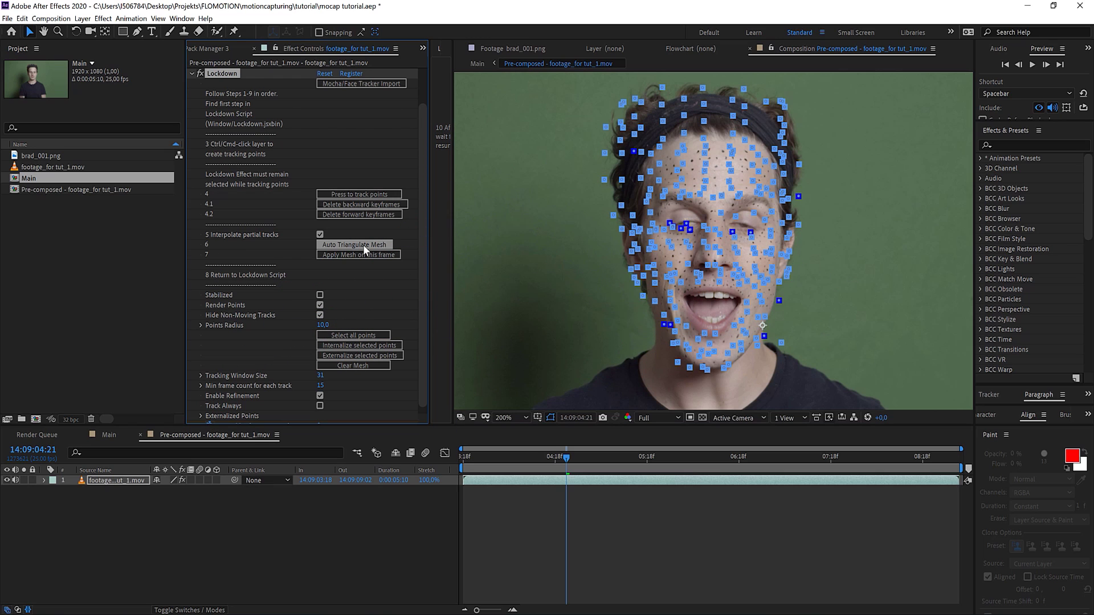
{"action": "left_click", "coordinate": [363, 244]}
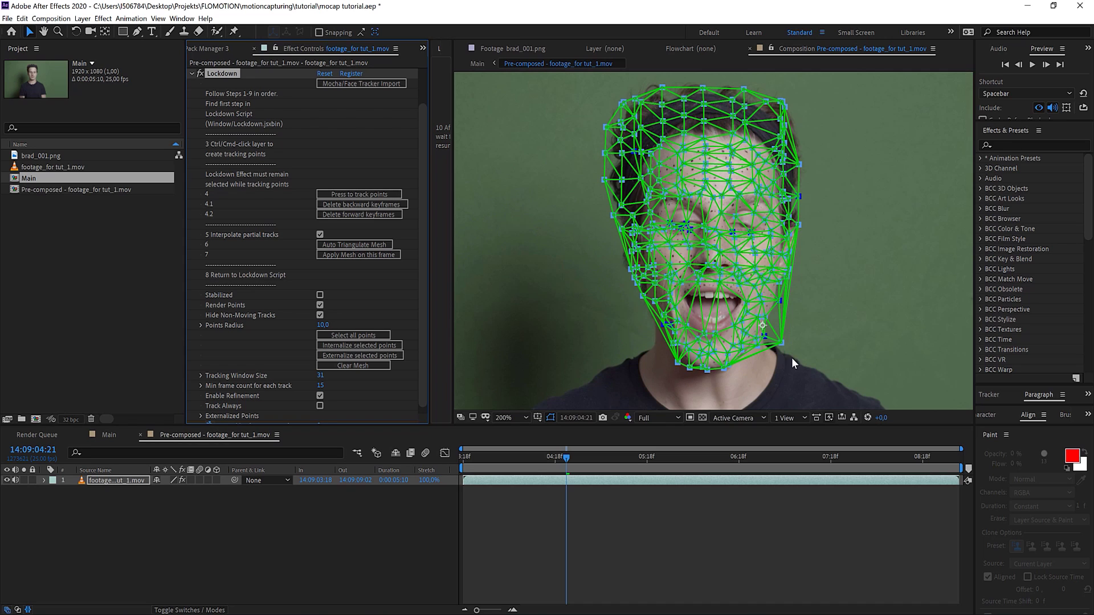
{"action": "left_click", "coordinate": [637, 341]}
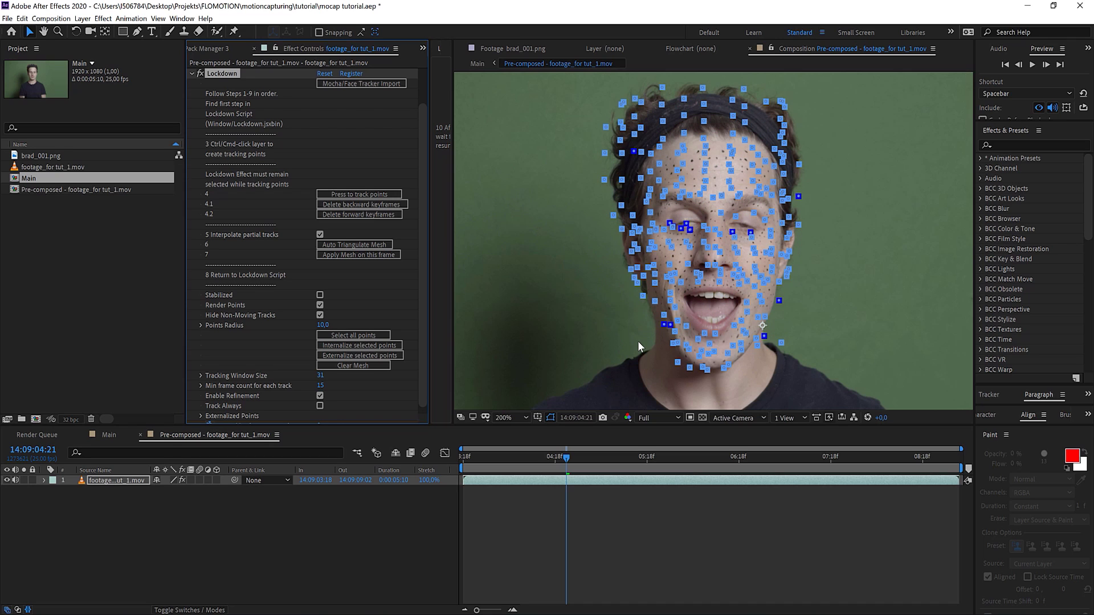
- Add a tracking point left of the mouth and auto-triangulate the face mesh
{"action": "left_click", "coordinate": [643, 317], "text": "ctrl"}
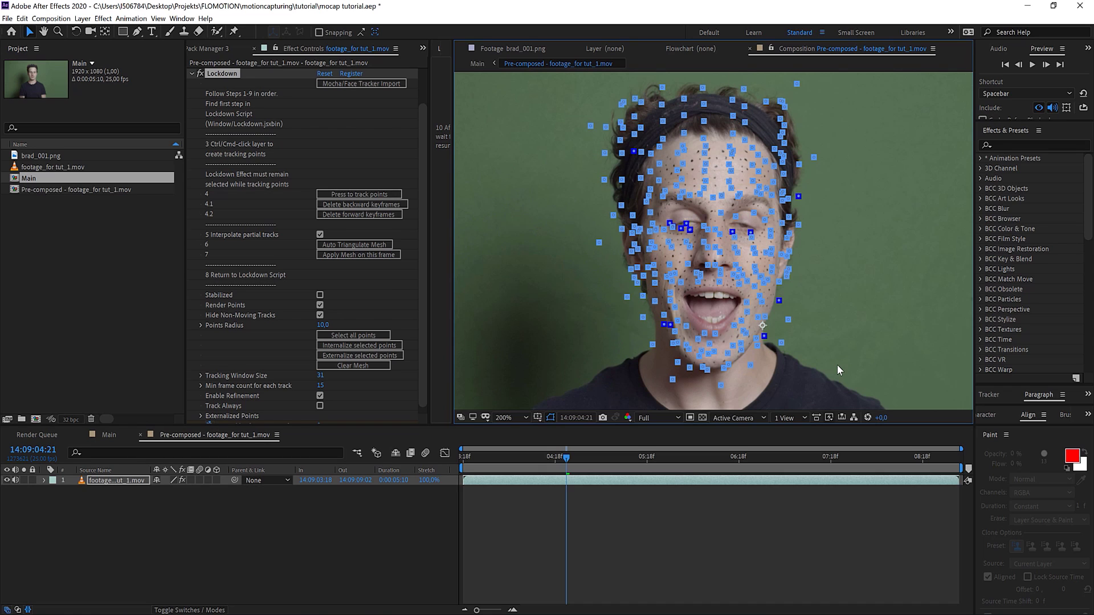
{"action": "left_click", "coordinate": [355, 244]}
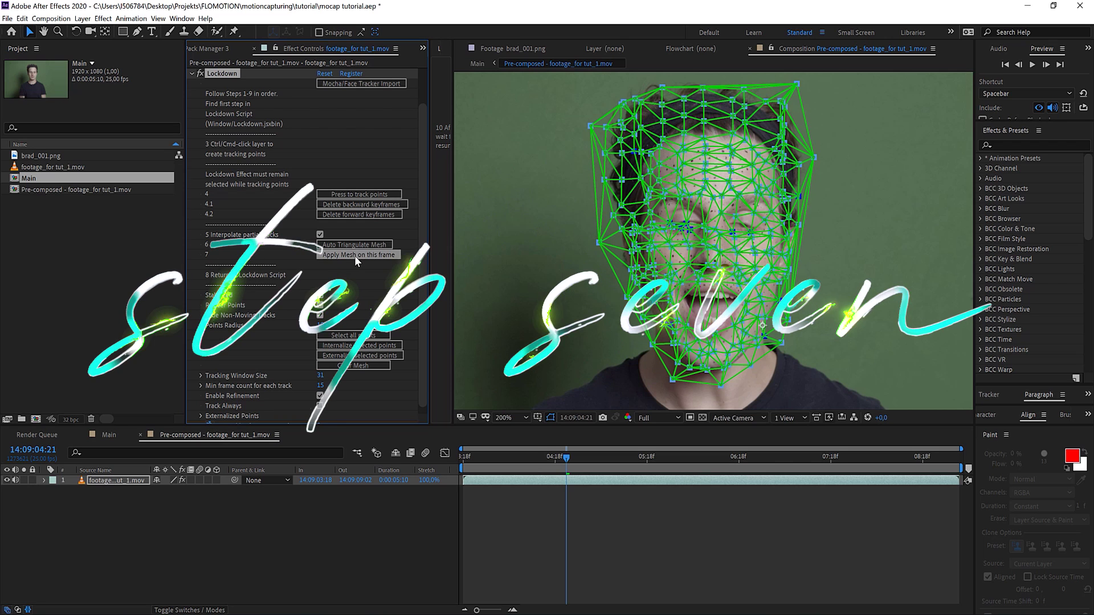
- Apply the mesh on the layer's first frame to stabilize the face, then play it back
{"action": "left_click", "coordinate": [460, 457]}
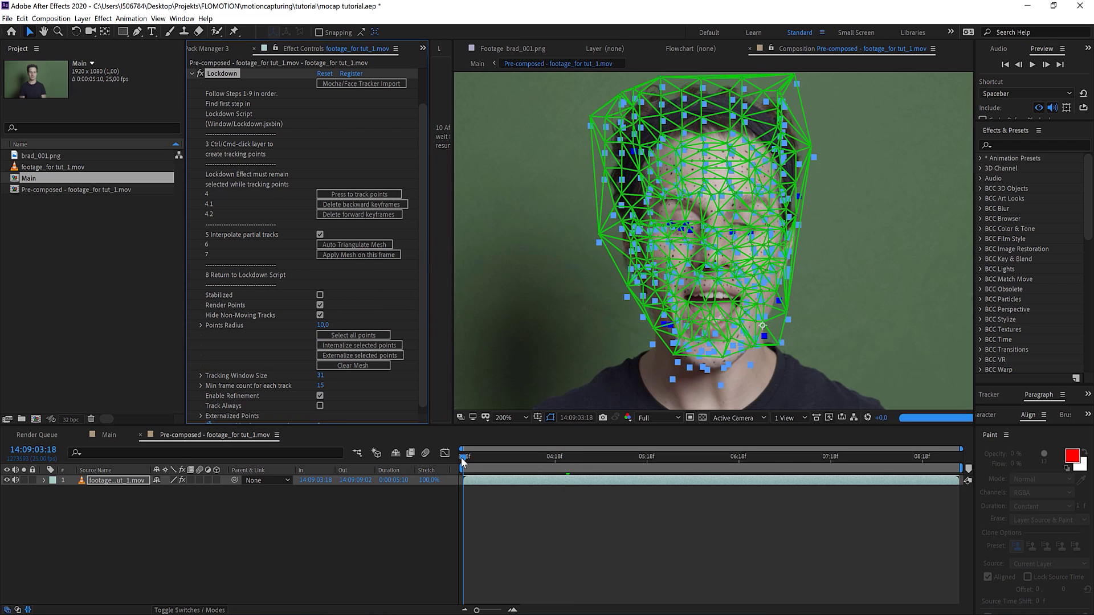
{"action": "left_click", "coordinate": [361, 256]}
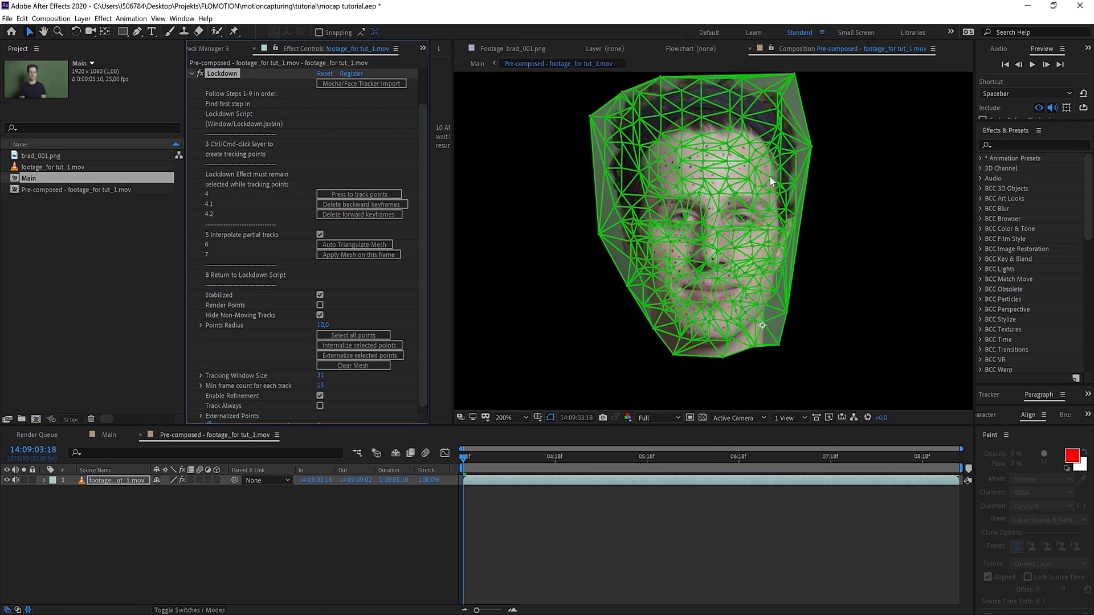
{"action": "key", "text": "space"}
- Set the preview to Full resolution with Skip 0 and play the stabilized face from the start
{"action": "left_click_drag", "start_coordinate": [1031, 125], "coordinate": [1032, 228]}
{"action": "left_click", "coordinate": [1065, 193]}
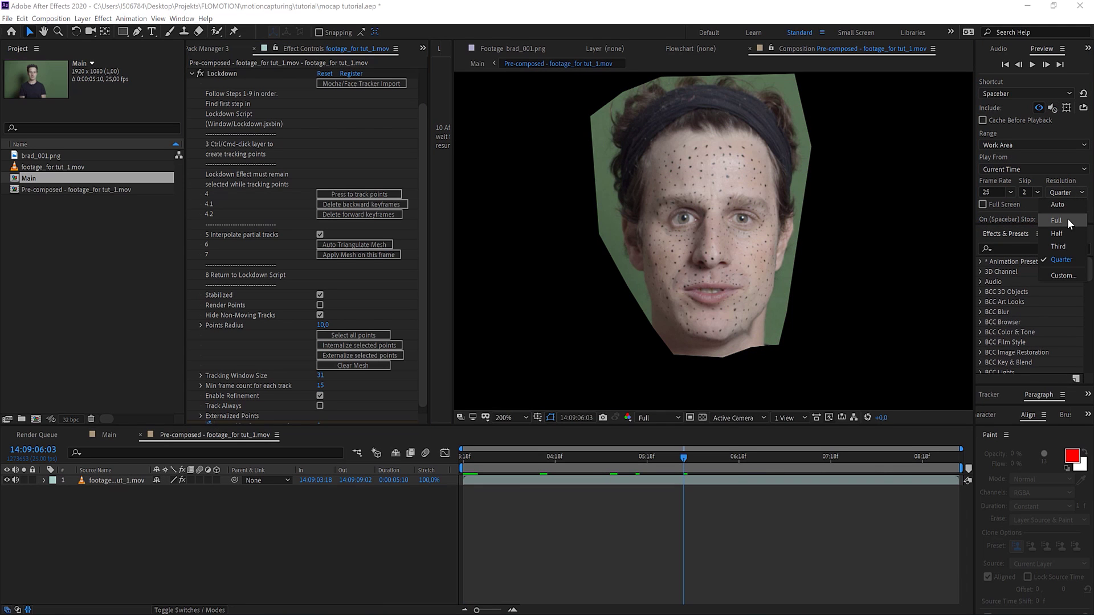
{"action": "left_click", "coordinate": [1068, 217]}
{"action": "left_click", "coordinate": [1041, 194]}
{"action": "left_click", "coordinate": [1040, 206]}
{"action": "left_click", "coordinate": [435, 538]}
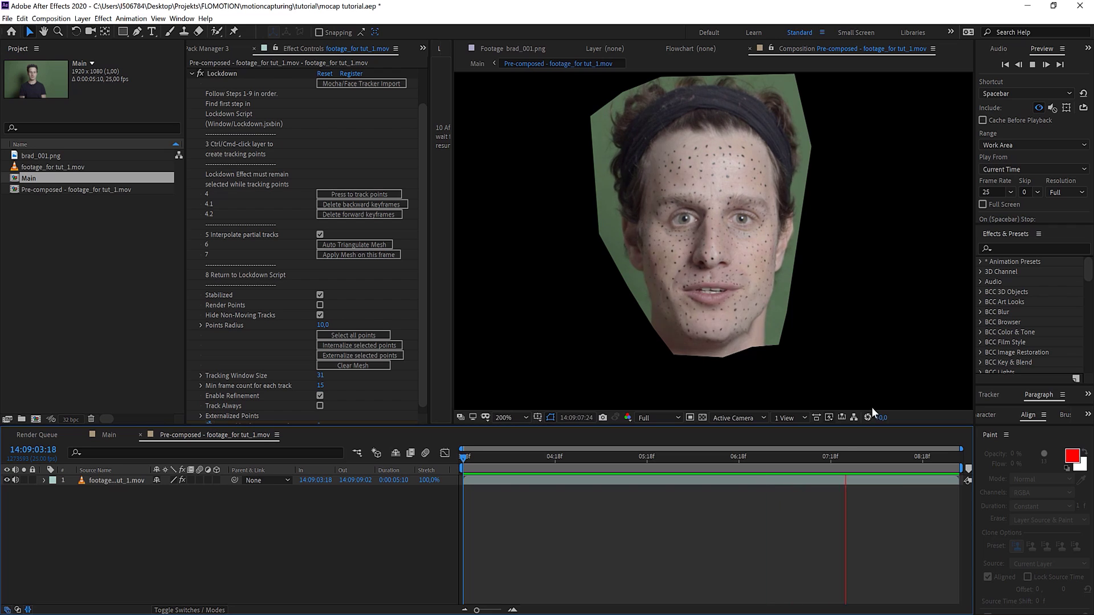
- Stop playback at 14:09:07:20, select the tracked layer and run '9 Lockdown!', accepting the alert
{"action": "left_click", "coordinate": [839, 457]}
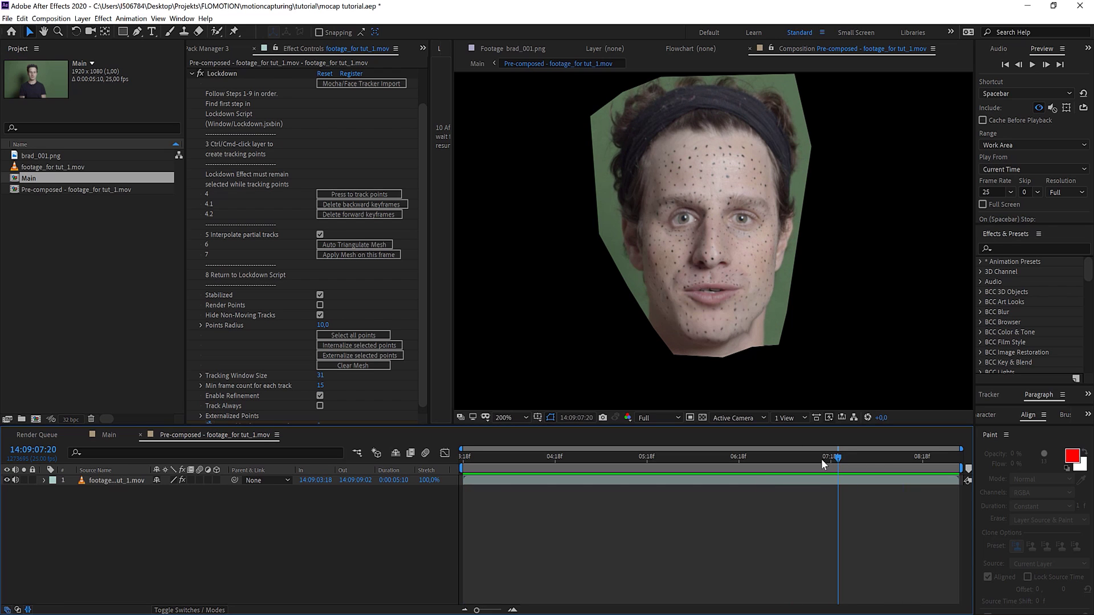
{"action": "scroll", "coordinate": [424, 310], "scroll_direction": "down", "scroll_amount": 1}
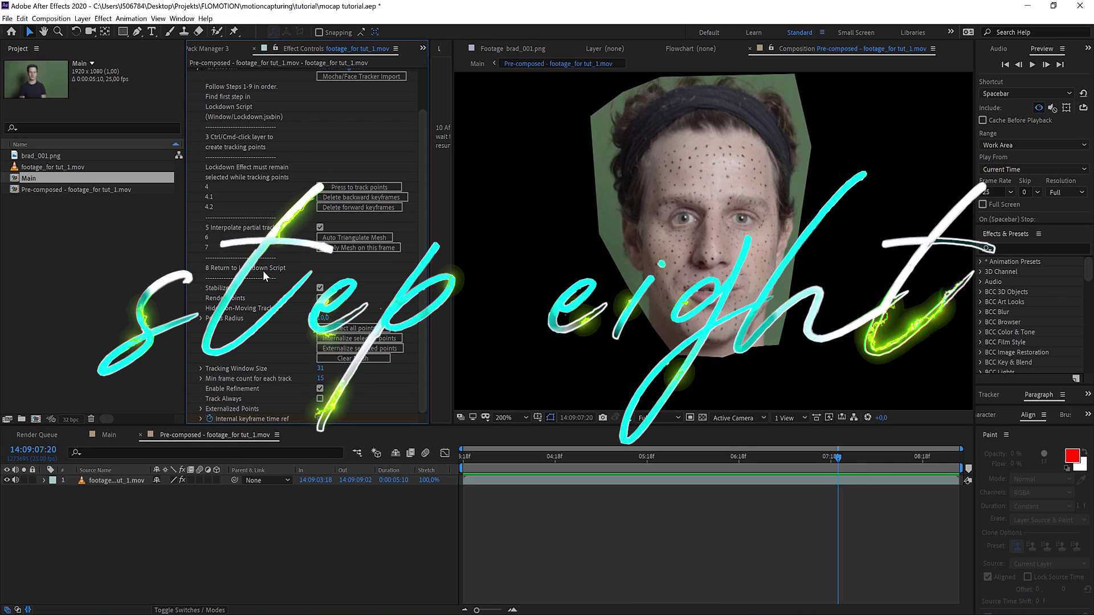
{"action": "key", "text": "ctrl+a"}
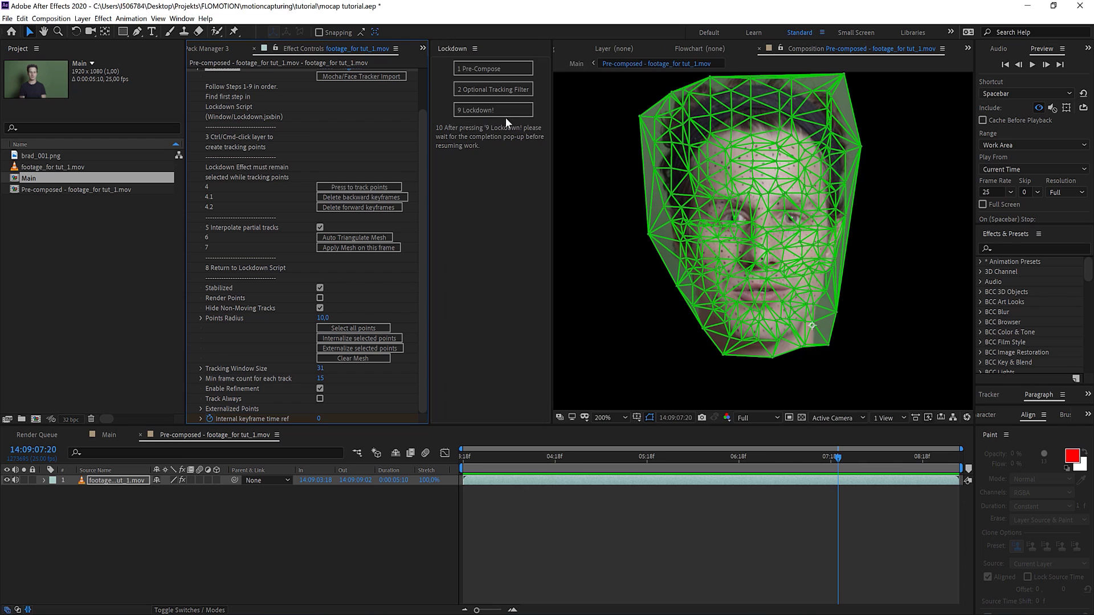
{"action": "left_click", "coordinate": [487, 111]}
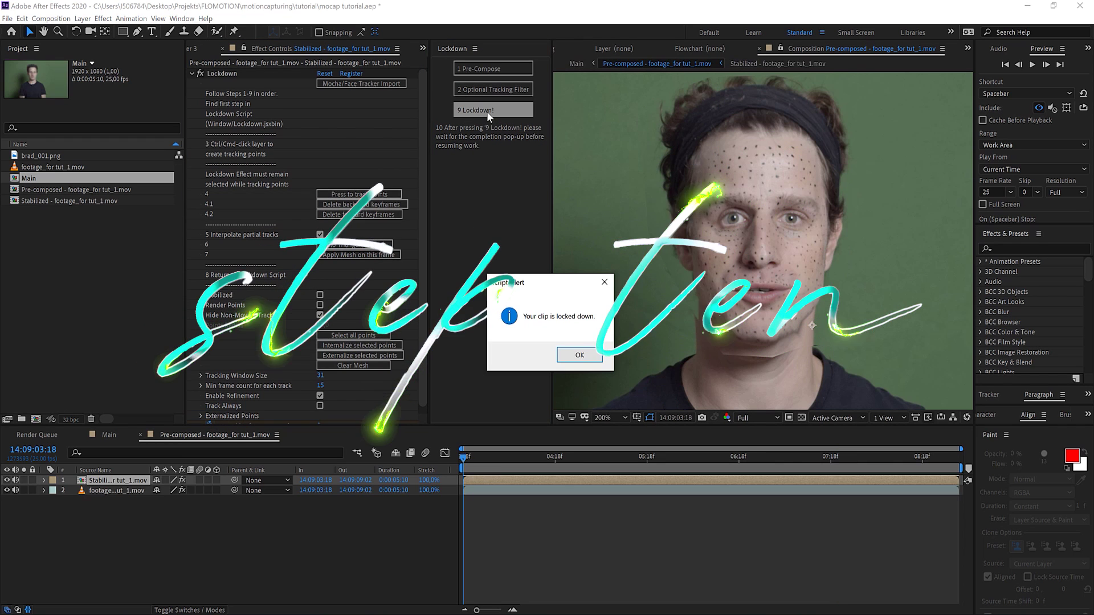
{"action": "left_click", "coordinate": [579, 355]}
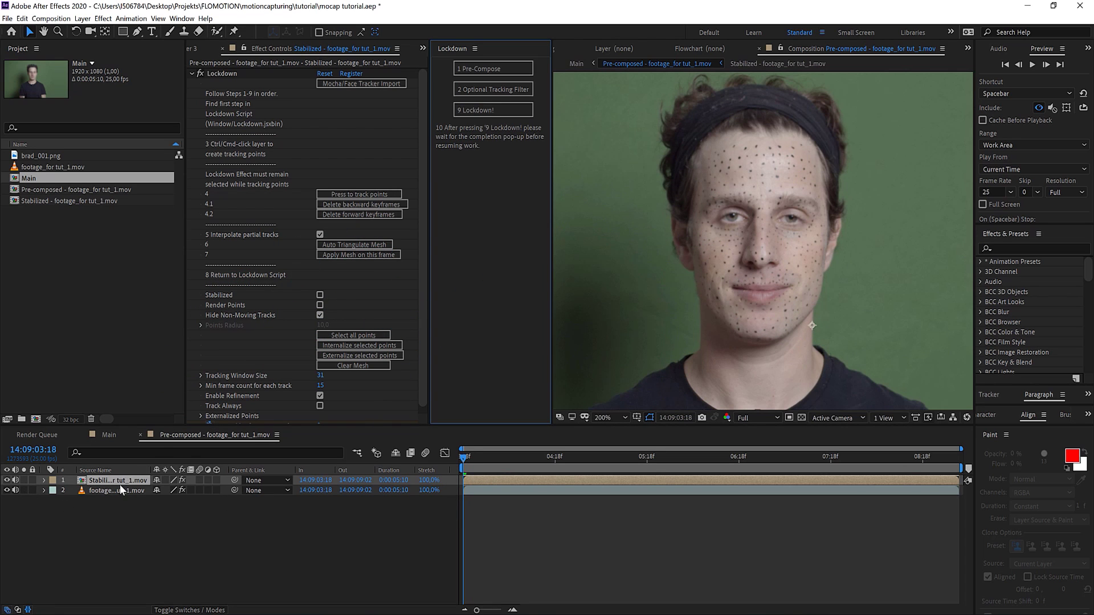
- Solo the stabilized face layer and scrub through it from 14:09:04:12
{"action": "left_click", "coordinate": [107, 493]}
{"action": "left_click_drag", "start_coordinate": [466, 468], "coordinate": [533, 470]}
{"action": "left_click_drag", "start_coordinate": [460, 513], "coordinate": [570, 513]}
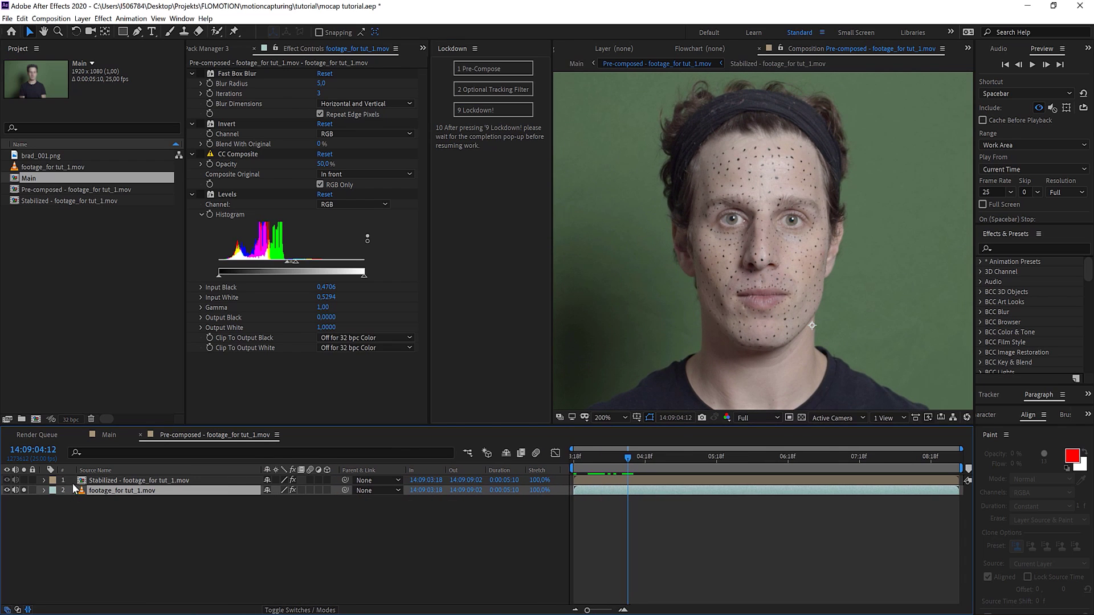
{"action": "left_click", "coordinate": [25, 490]}
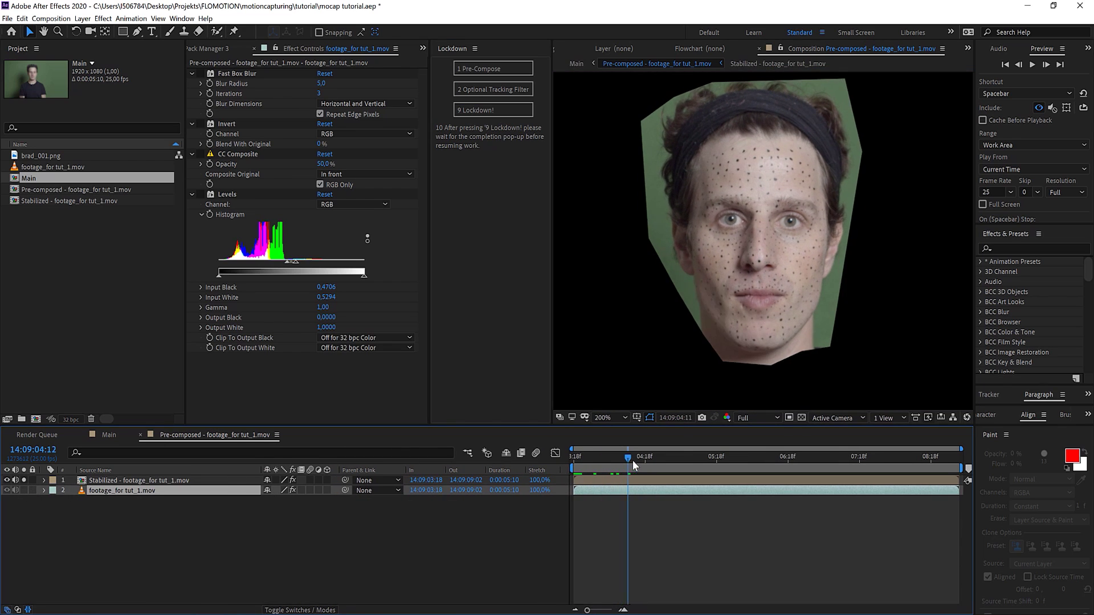
{"action": "left_click_drag", "start_coordinate": [633, 460], "coordinate": [688, 457]}
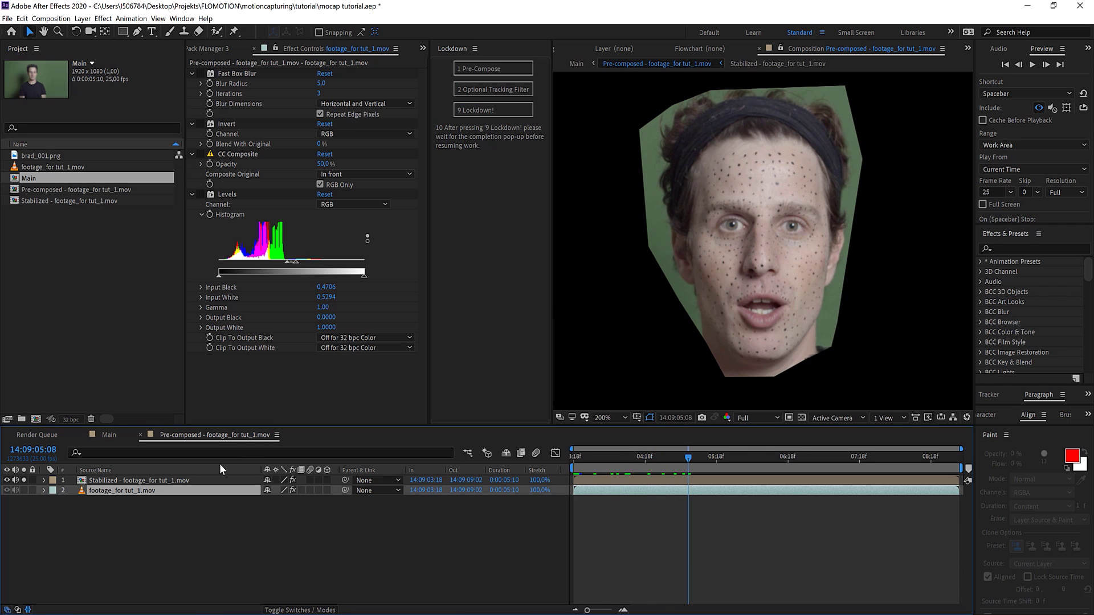
- Open the Stabilized footage composition and hide its second footage layer
{"action": "double_click", "coordinate": [140, 482]}
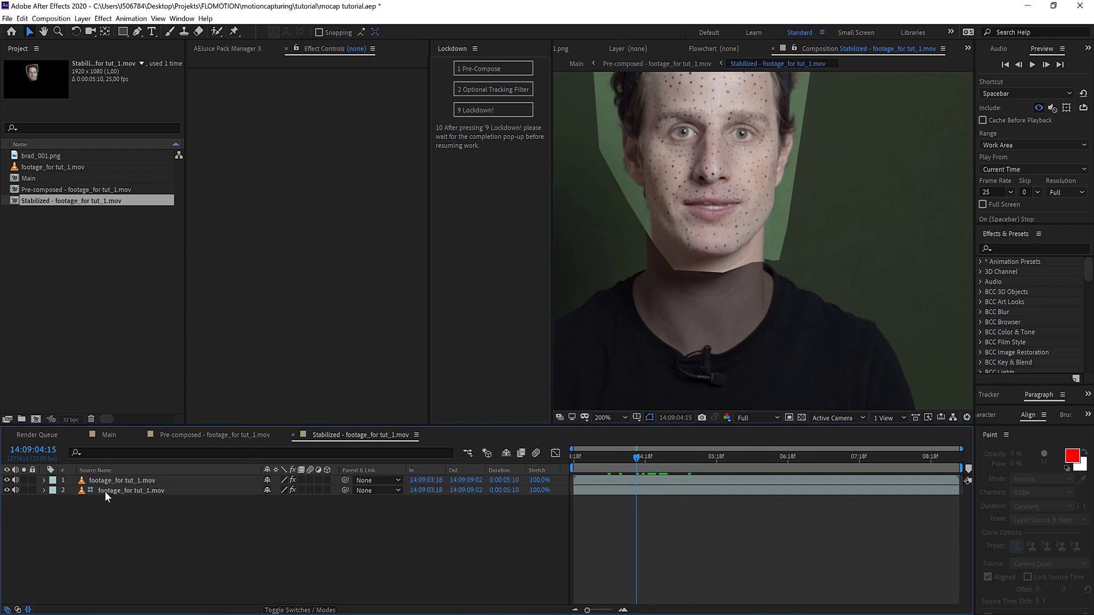
{"action": "left_click", "coordinate": [7, 491]}
{"action": "key", "text": "ctrl+t"}
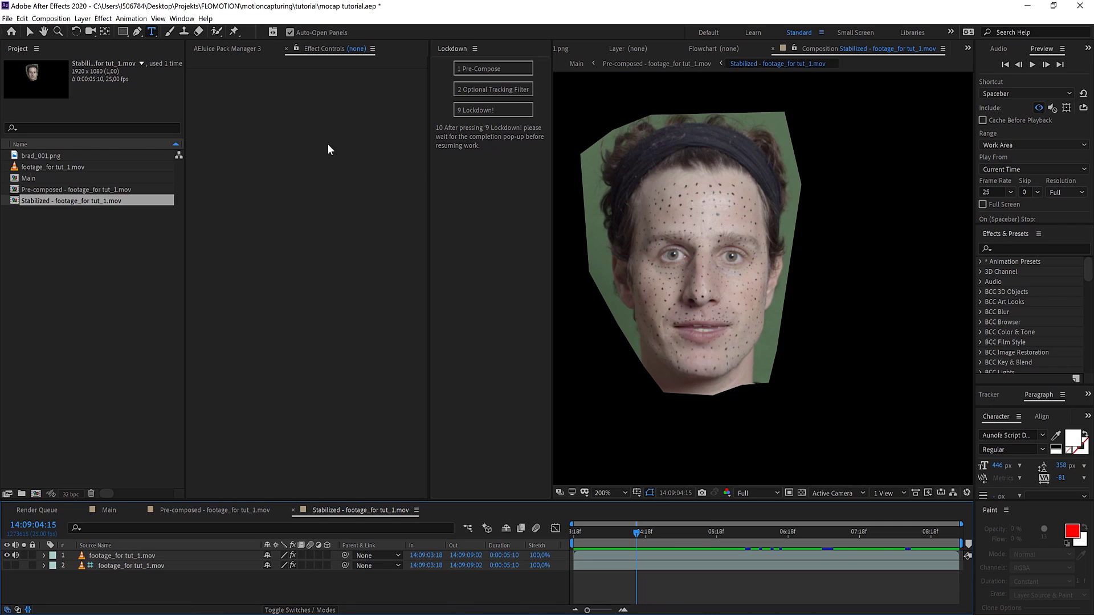
- Type 'test' on the forehead and duplicate it into test 2 and test 3, rotating one copy
{"action": "left_click", "coordinate": [642, 215]}
{"action": "type", "text": "test"}
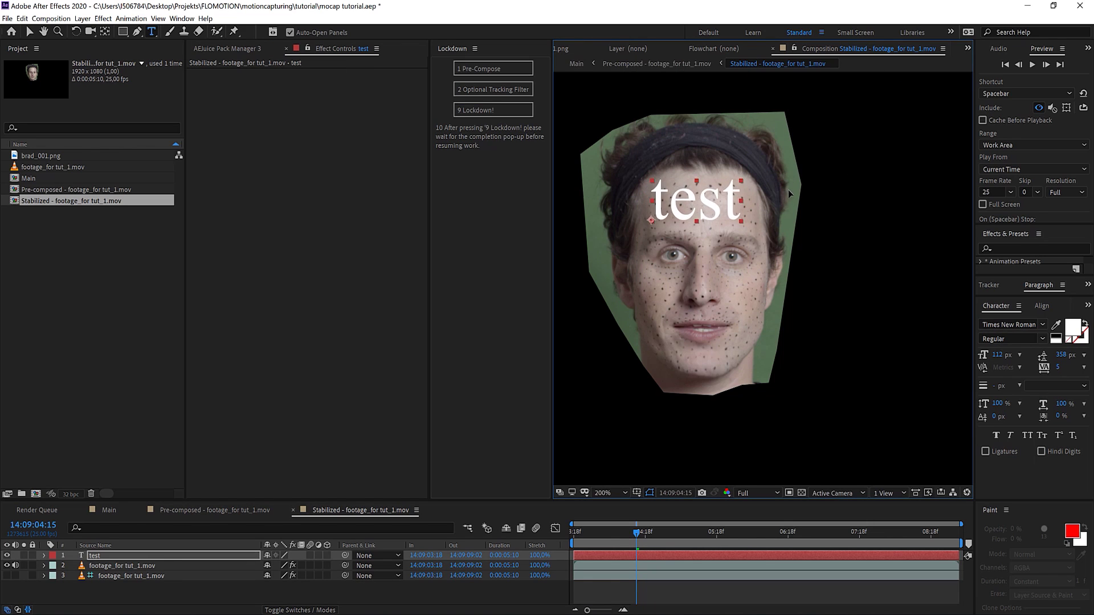
{"action": "double_click", "coordinate": [86, 554]}
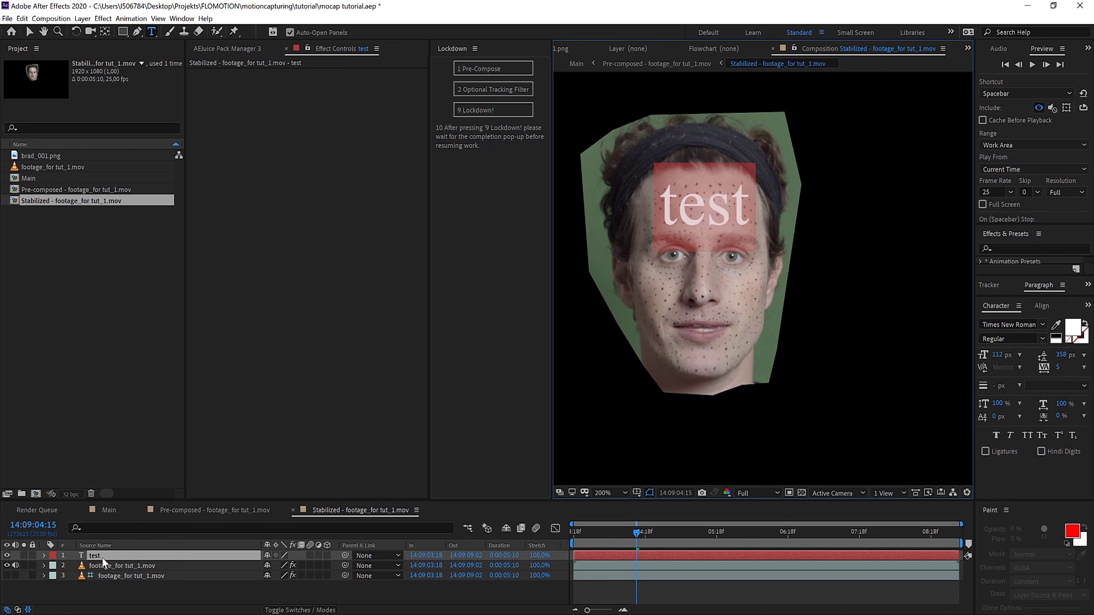
{"action": "key", "text": "w"}
{"action": "key", "text": "ctrl+d"}
{"action": "left_click_drag", "start_coordinate": [730, 182], "coordinate": [741, 293]}
{"action": "key", "text": "v"}
{"action": "key", "text": "ctrl+d"}
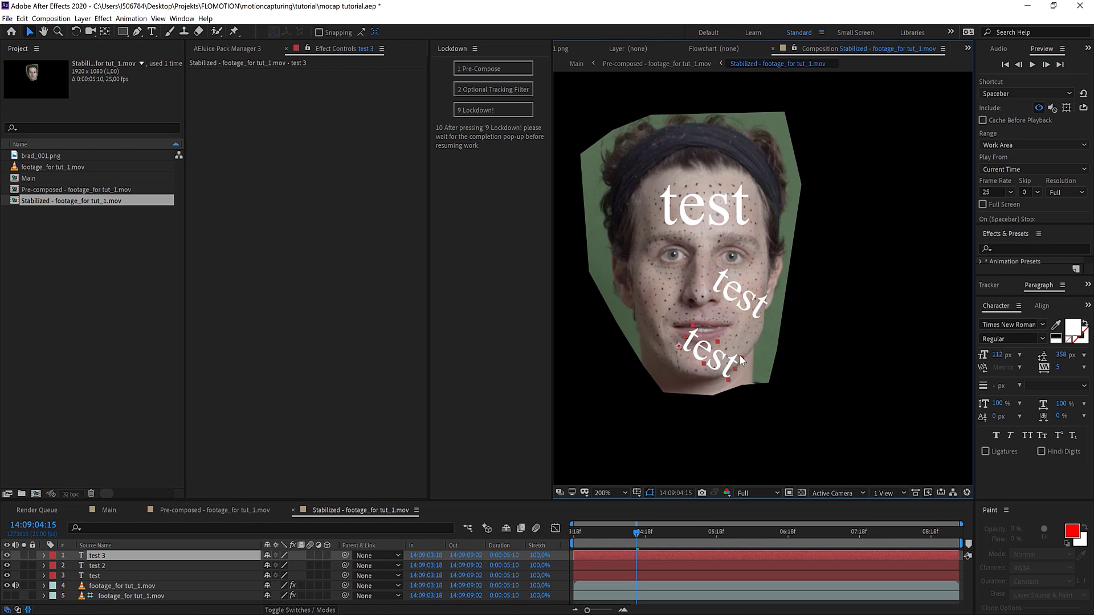
{"action": "key", "text": "ctrl+z"}
- In the Pre-composed comp, unsolo the Stabilized layer and preview the whole clip
{"action": "left_click", "coordinate": [219, 510]}
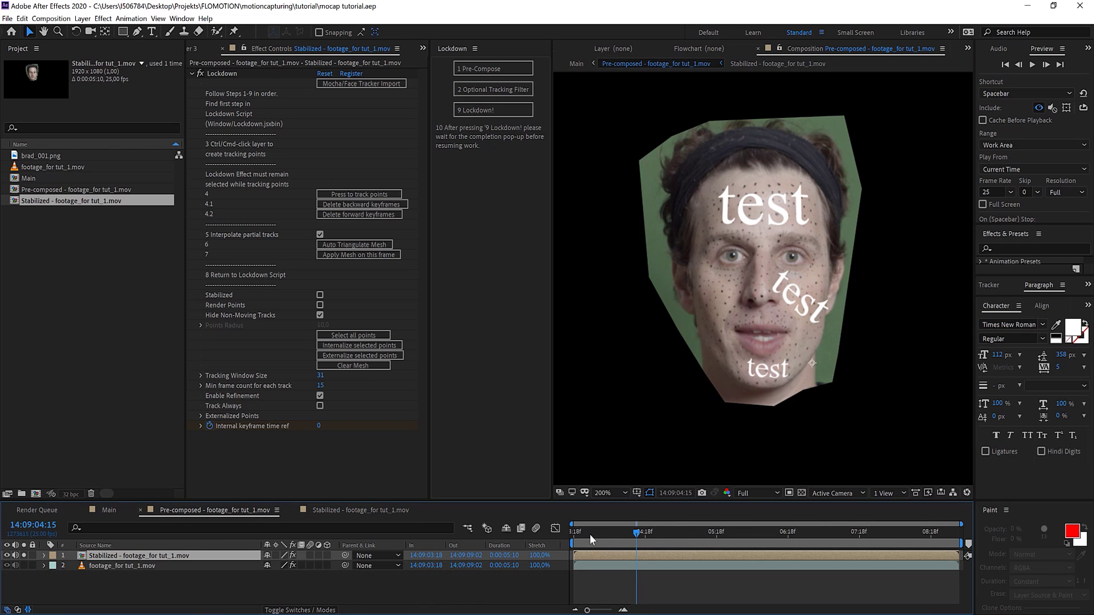
{"action": "left_click", "coordinate": [24, 555]}
{"action": "key", "text": "space"}
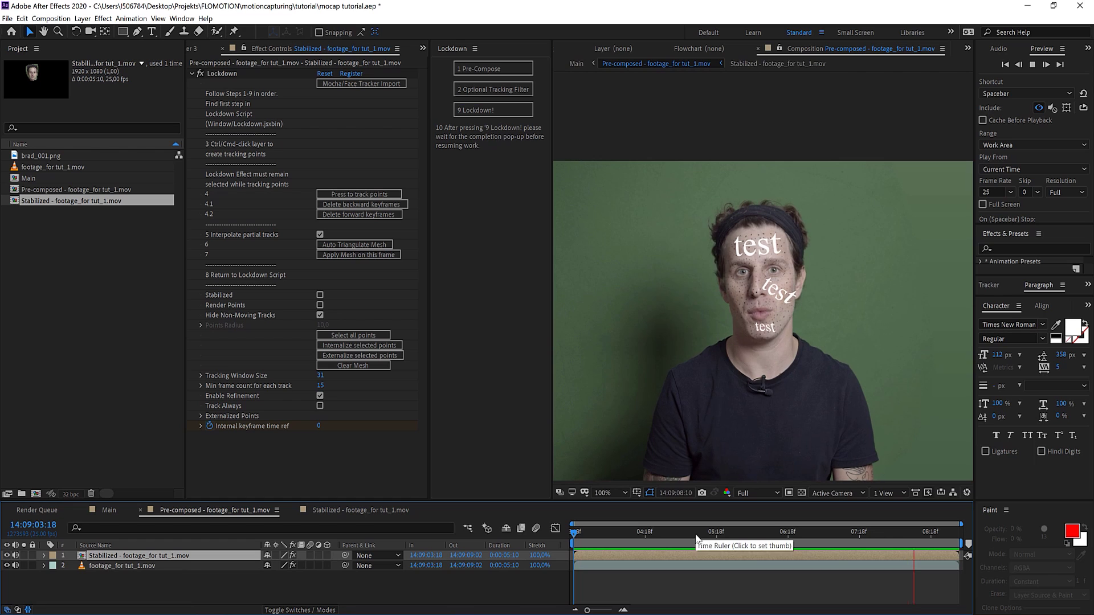
{"action": "left_click", "coordinate": [672, 535]}
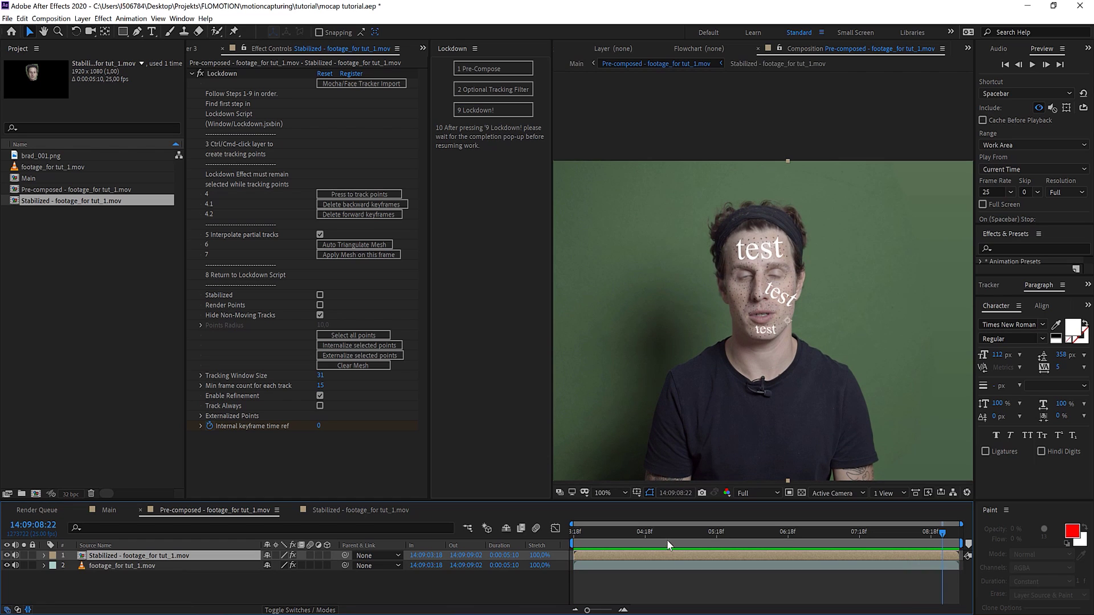
- Hide the three test texts and add brad_001.png on top at 54% opacity, moved onto the dotted face
{"action": "left_click", "coordinate": [367, 508]}
{"action": "left_click_drag", "start_coordinate": [6, 555], "coordinate": [6, 575]}
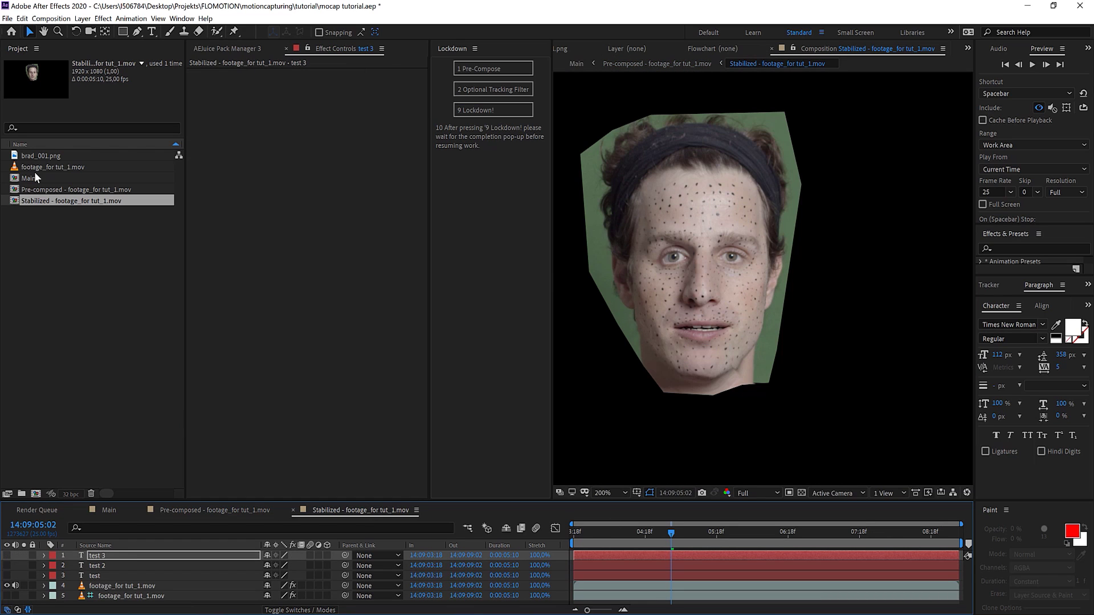
{"action": "left_click_drag", "start_coordinate": [47, 161], "coordinate": [77, 564]}
{"action": "key", "text": "t"}
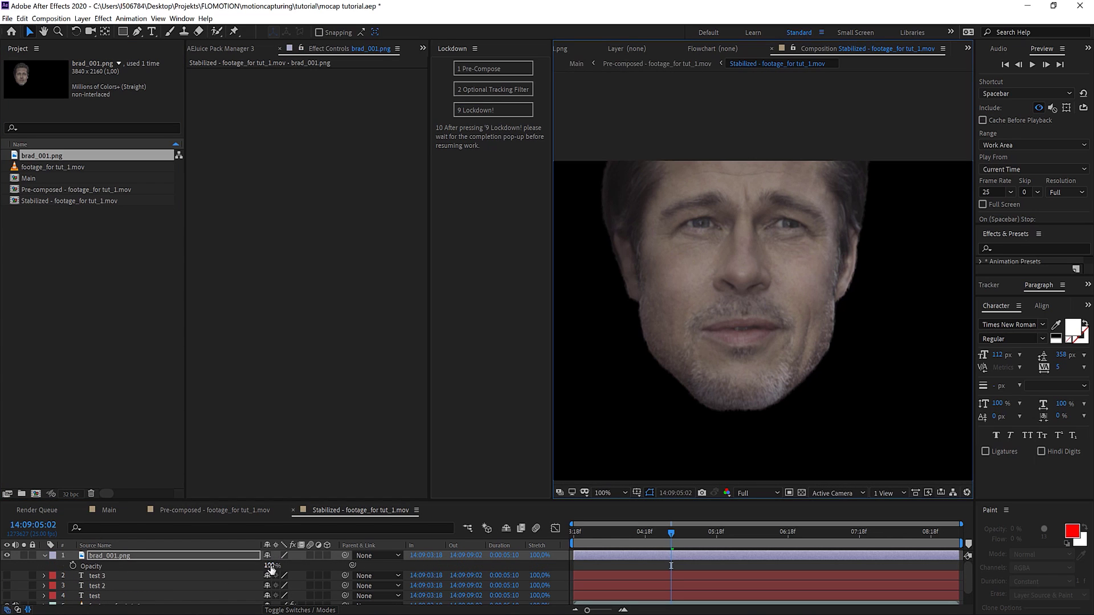
{"action": "left_click_drag", "start_coordinate": [271, 567], "coordinate": [245, 567]}
{"action": "scroll", "coordinate": [906, 253], "scroll_direction": "up", "scroll_amount": 1}
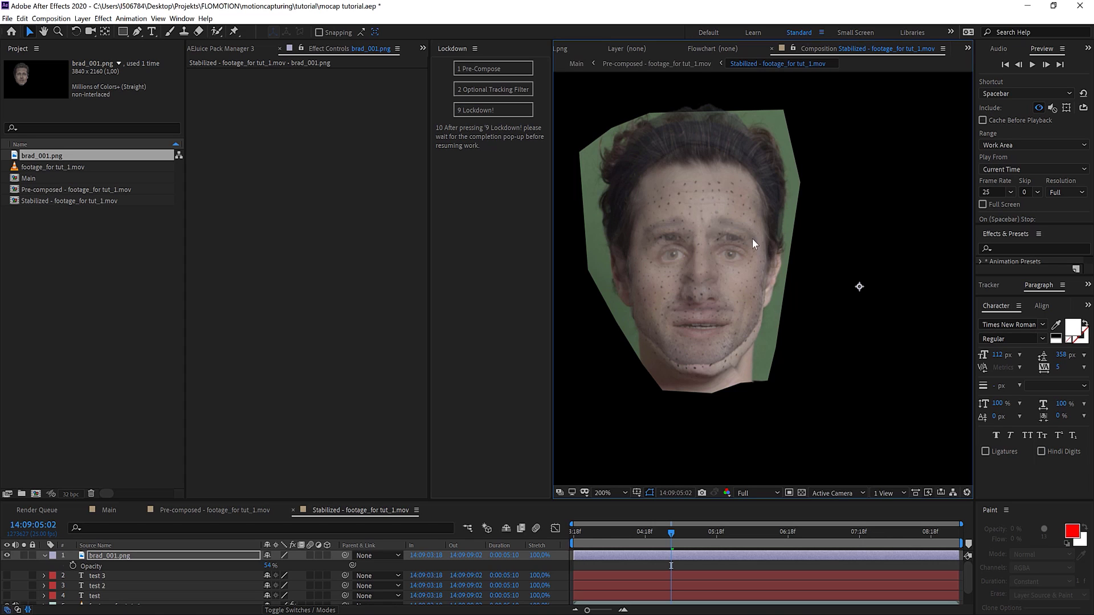
{"action": "left_click_drag", "start_coordinate": [752, 240], "coordinate": [753, 260]}
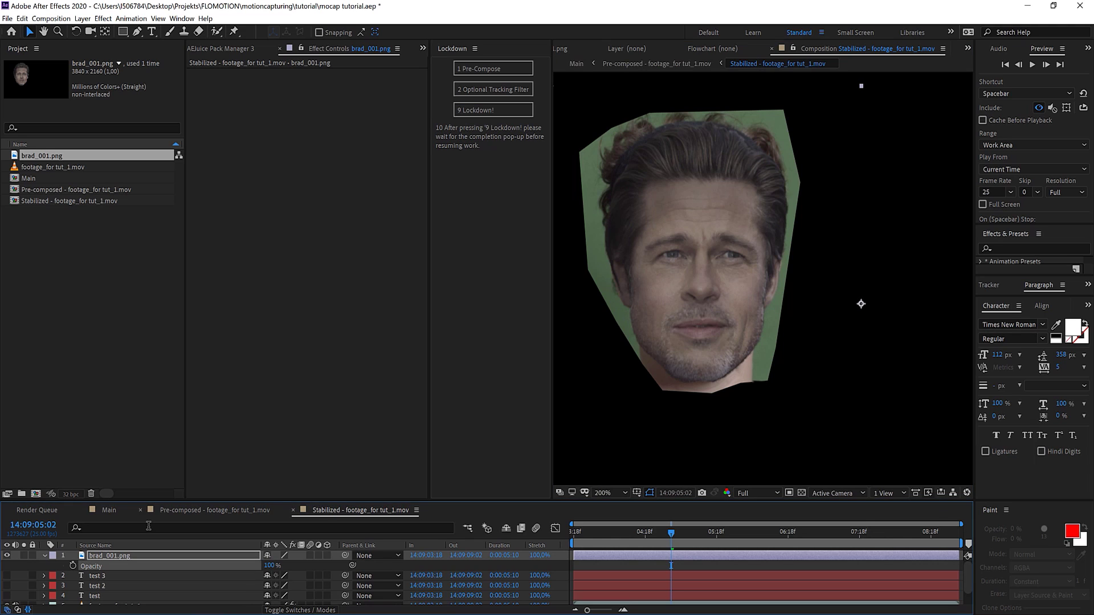
- Hide the dotted footage_for tut_1.mov layer in the Stabilized comp and zoom out
{"action": "left_click", "coordinate": [45, 556]}
{"action": "left_click", "coordinate": [114, 596]}
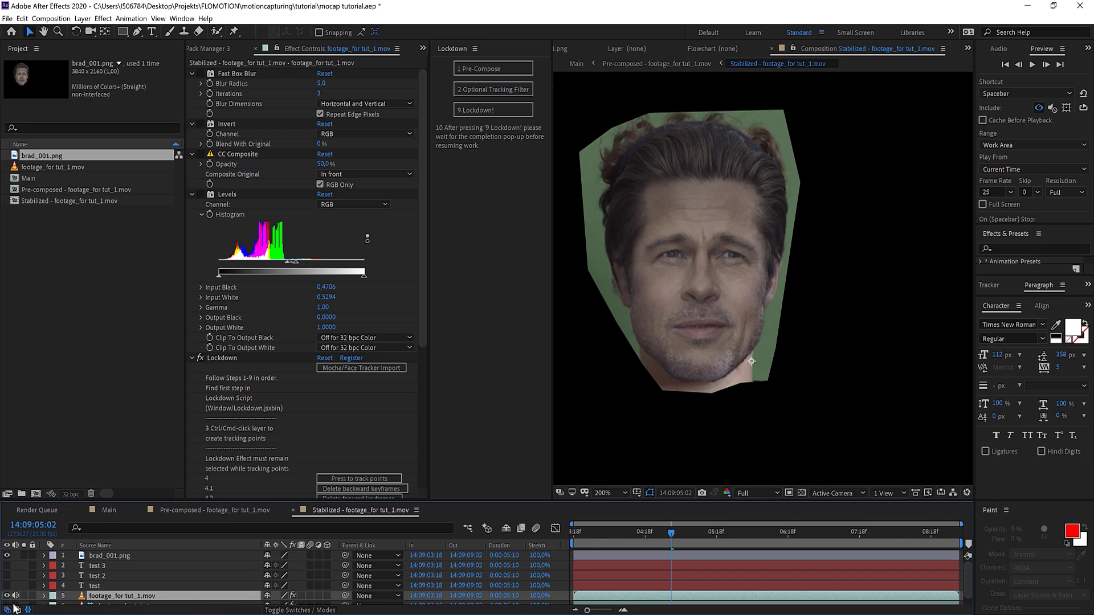
{"action": "left_click", "coordinate": [6, 596]}
{"action": "key", "text": "comma"}
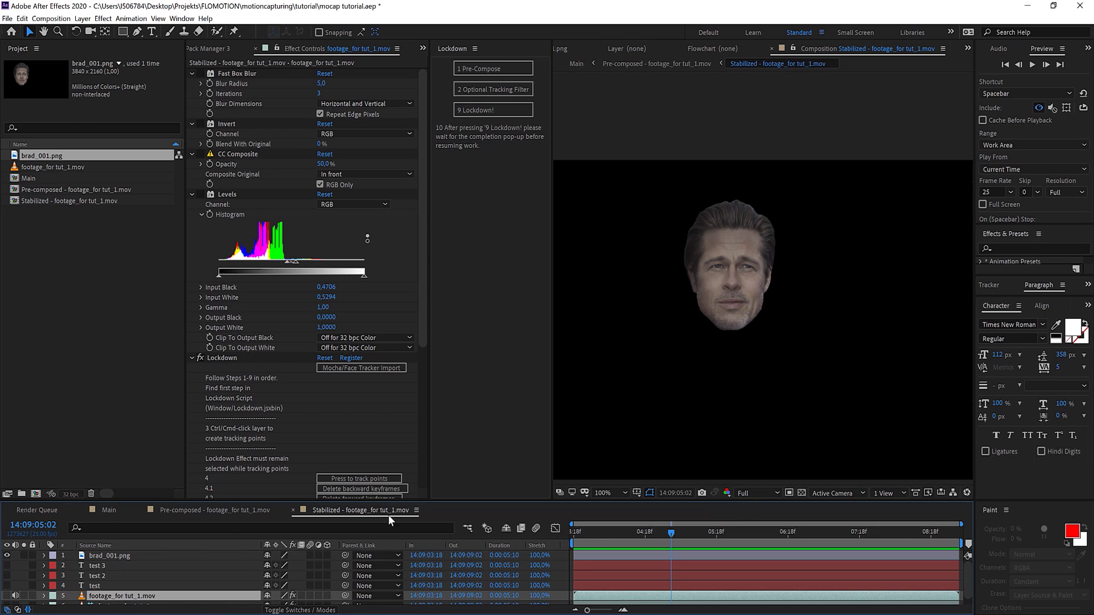
- In the Pre-composed comp, apply Exposure 0,78 to the Stabilized layer and preview the result
{"action": "left_click", "coordinate": [227, 511]}
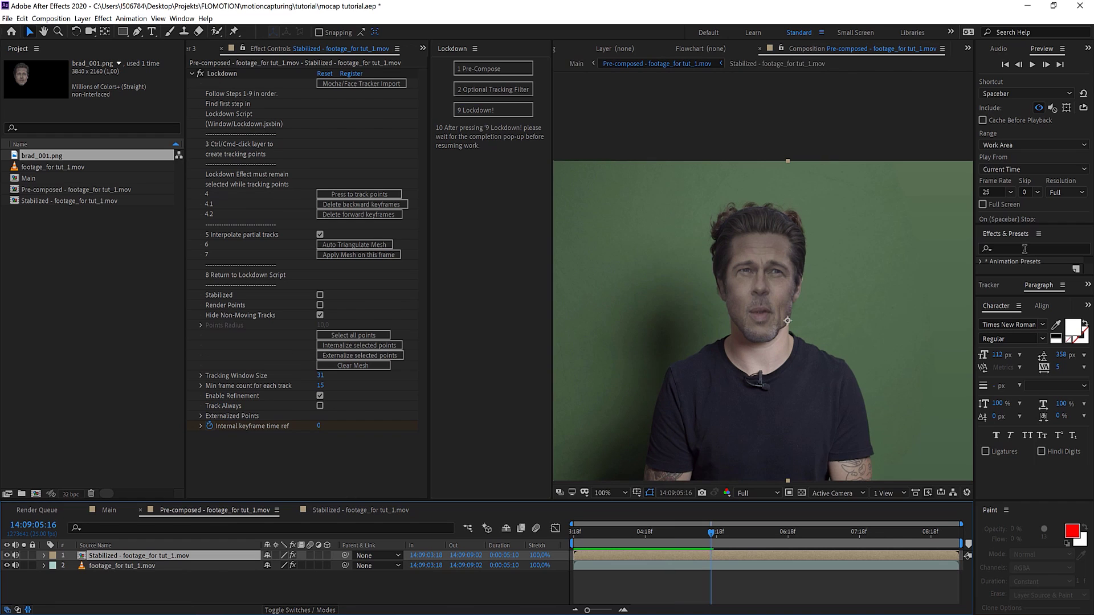
{"action": "left_click", "coordinate": [1024, 249]}
{"action": "type", "text": "ex"}
{"action": "left_click", "coordinate": [997, 178]}
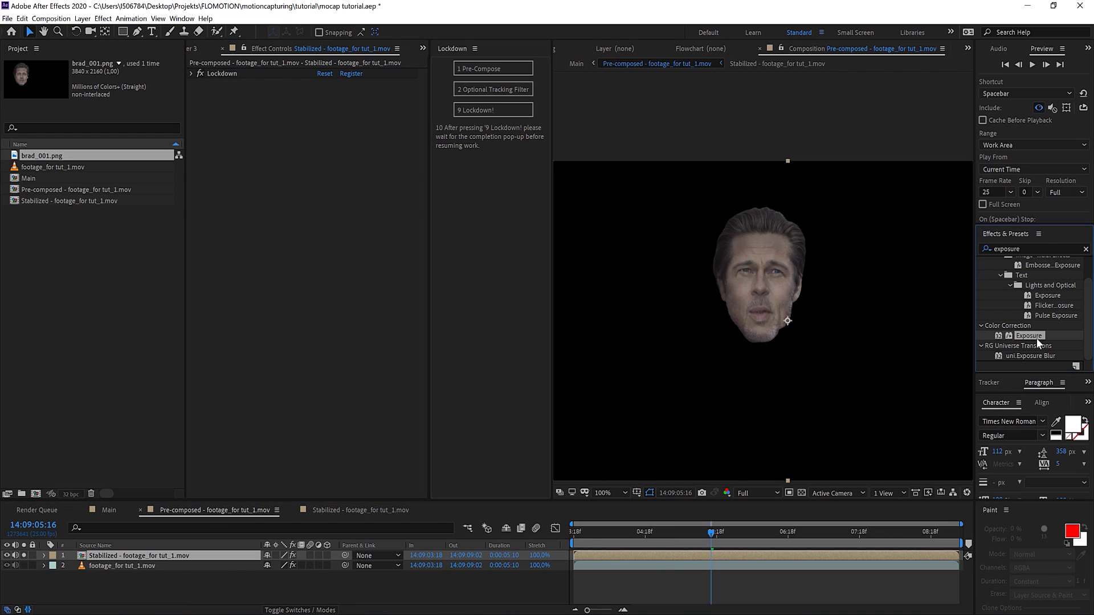
{"action": "left_click_drag", "start_coordinate": [1038, 340], "coordinate": [354, 182]}
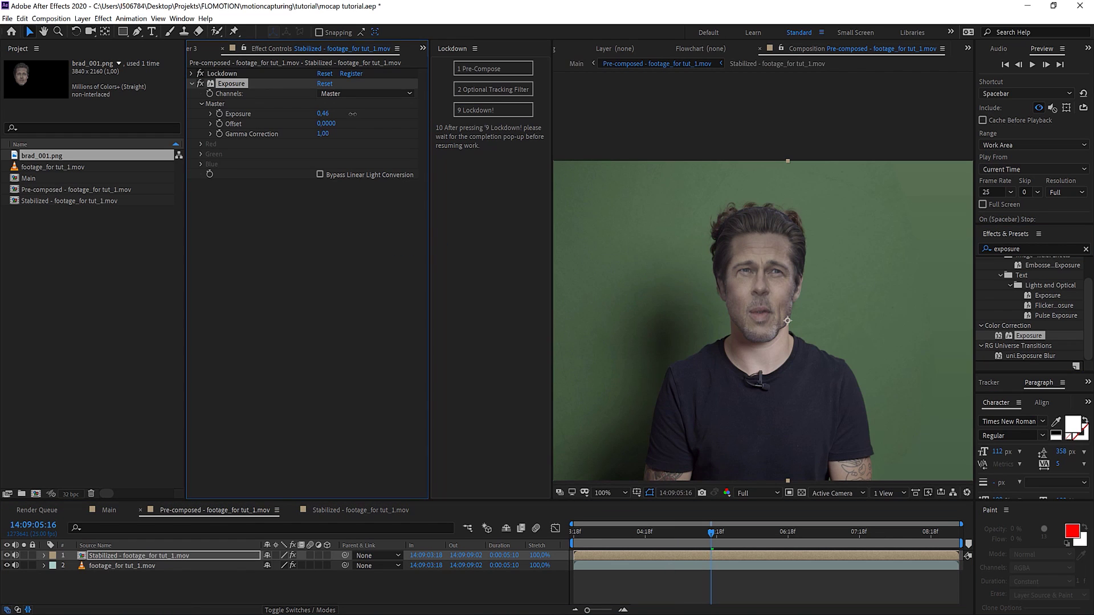
{"action": "left_click_drag", "start_coordinate": [353, 114], "coordinate": [364, 114]}
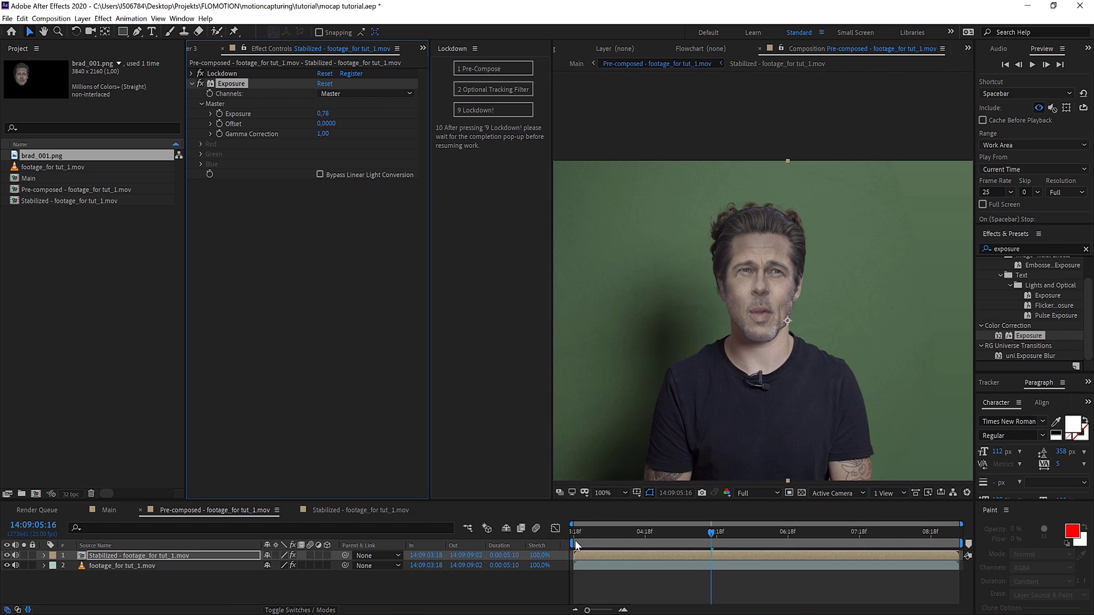
{"action": "left_click", "coordinate": [575, 539]}
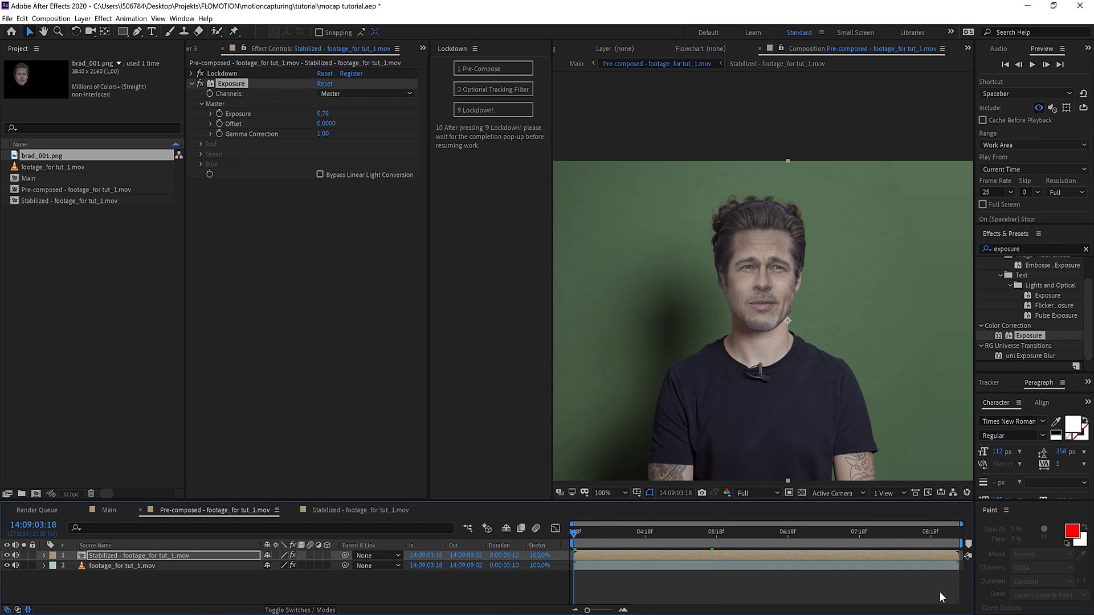
{"action": "key", "text": "space"}
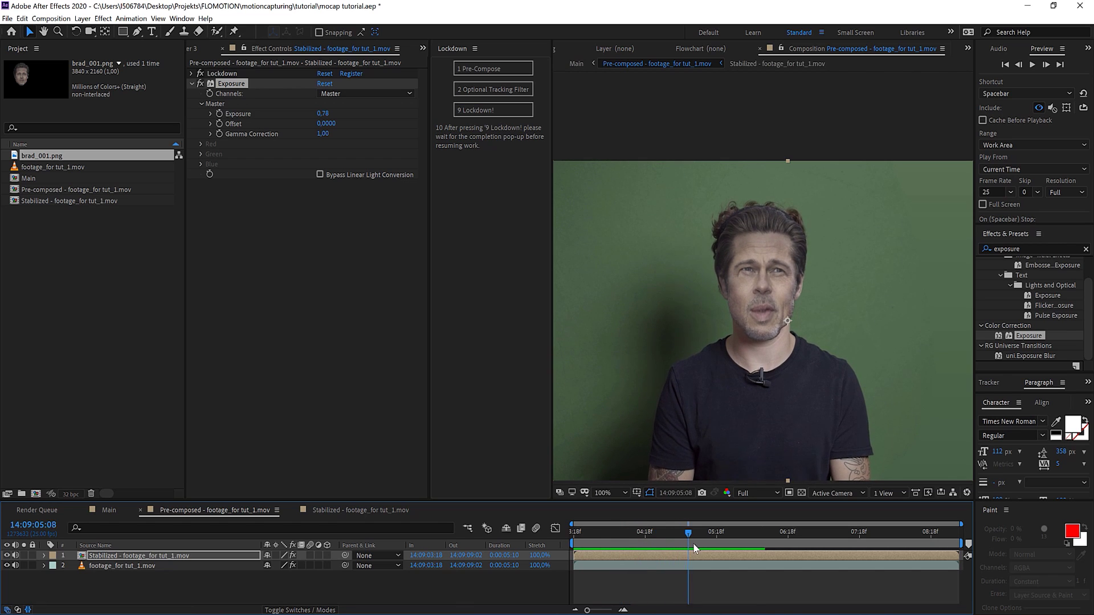
{"action": "mouse_move", "coordinate": [726, 545]}
{"action": "left_mouse_down"}
{"action": "mouse_move", "coordinate": [740, 546]}
{"action": "mouse_move", "coordinate": [688, 550]}
{"action": "mouse_move", "coordinate": [736, 556]}
{"action": "left_mouse_up"}
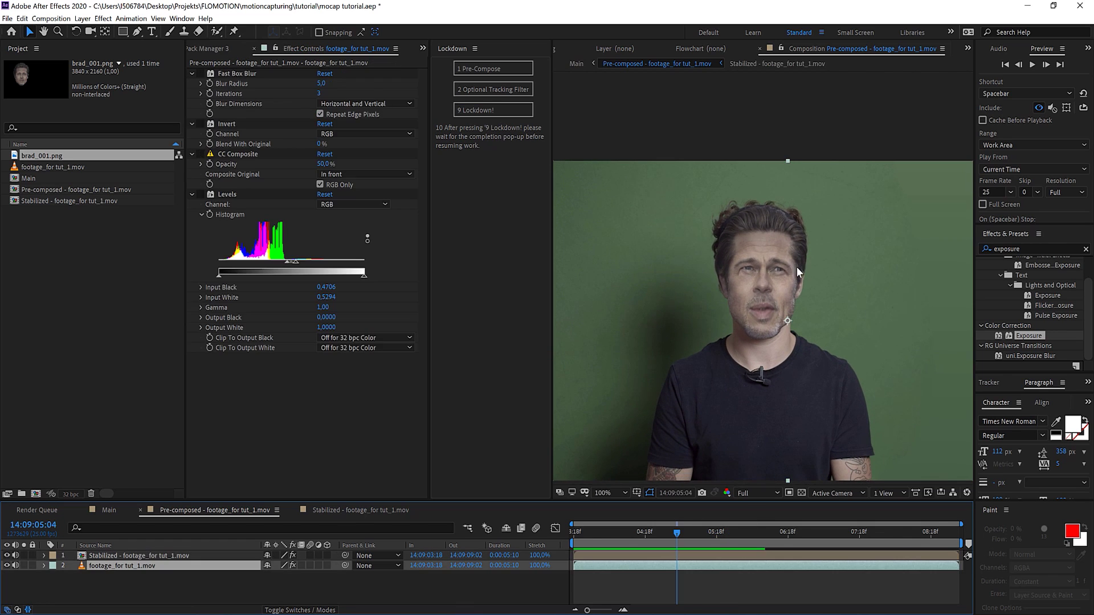
- Add a green-grey solid with a feathered rectangle mask around the head, raising its bottom edge
{"action": "key", "text": "ctrl+y"}
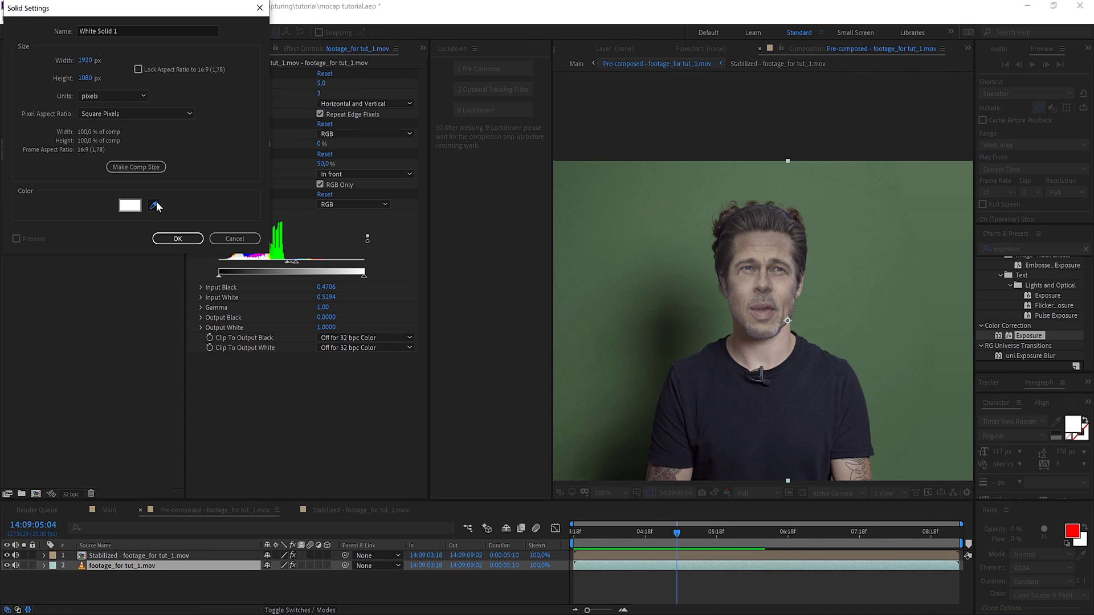
{"action": "left_click", "coordinate": [672, 214]}
{"action": "key", "text": "Return"}
{"action": "left_click_drag", "start_coordinate": [672, 148], "coordinate": [901, 321]}
{"action": "key", "text": "f"}
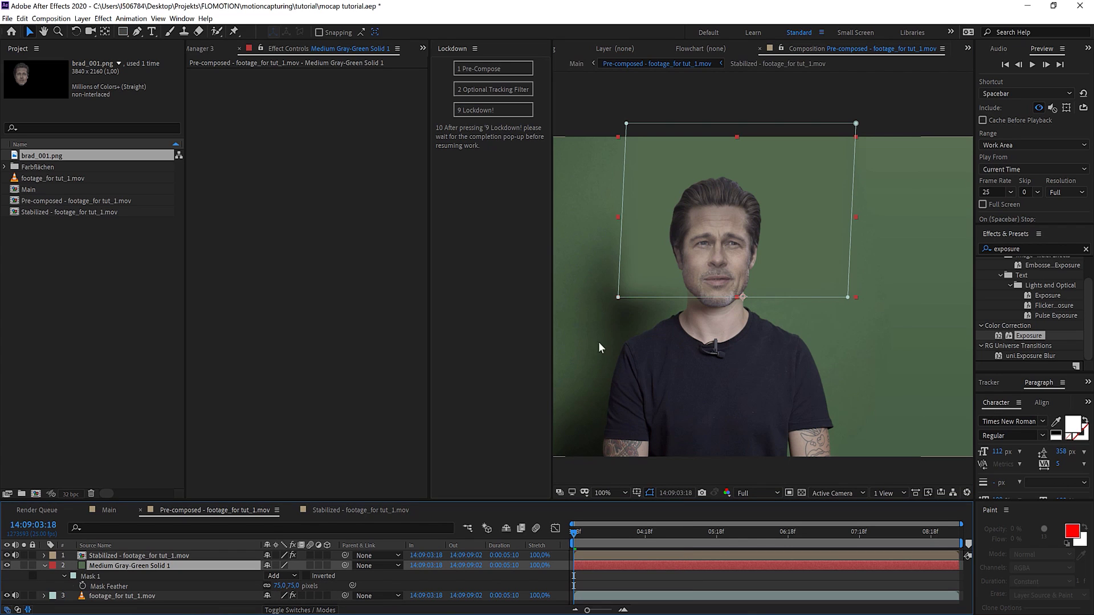
{"action": "left_click_drag", "start_coordinate": [652, 299], "coordinate": [651, 282]}
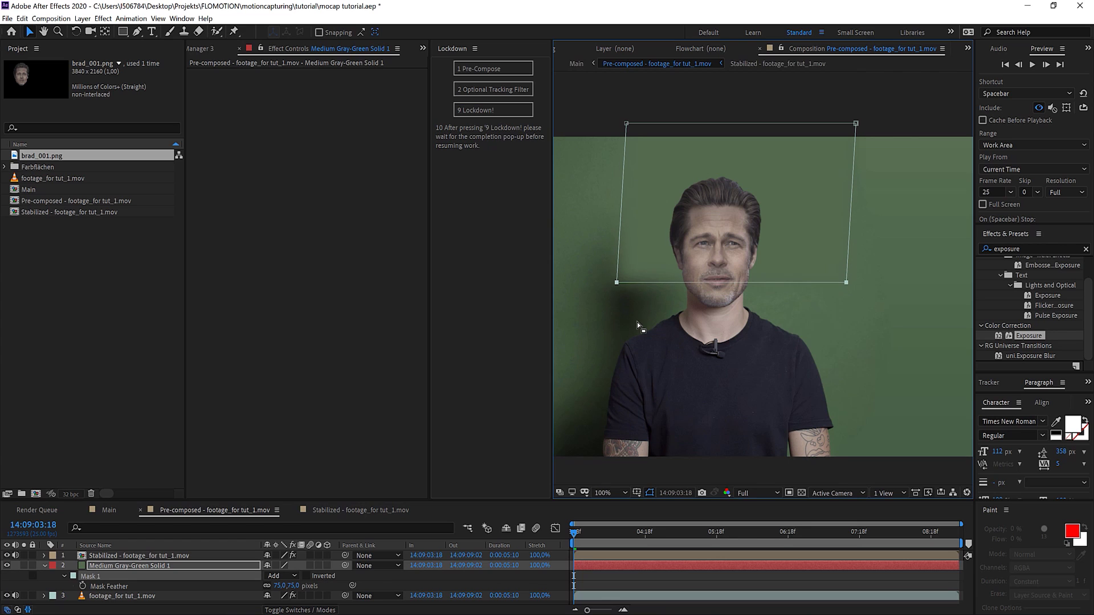
- In the Stabilized comp, draw a closed pen mask around the mouth on brad_001.png
{"action": "left_click", "coordinate": [371, 510]}
{"action": "scroll", "coordinate": [838, 328], "scroll_direction": "up", "scroll_amount": 2}
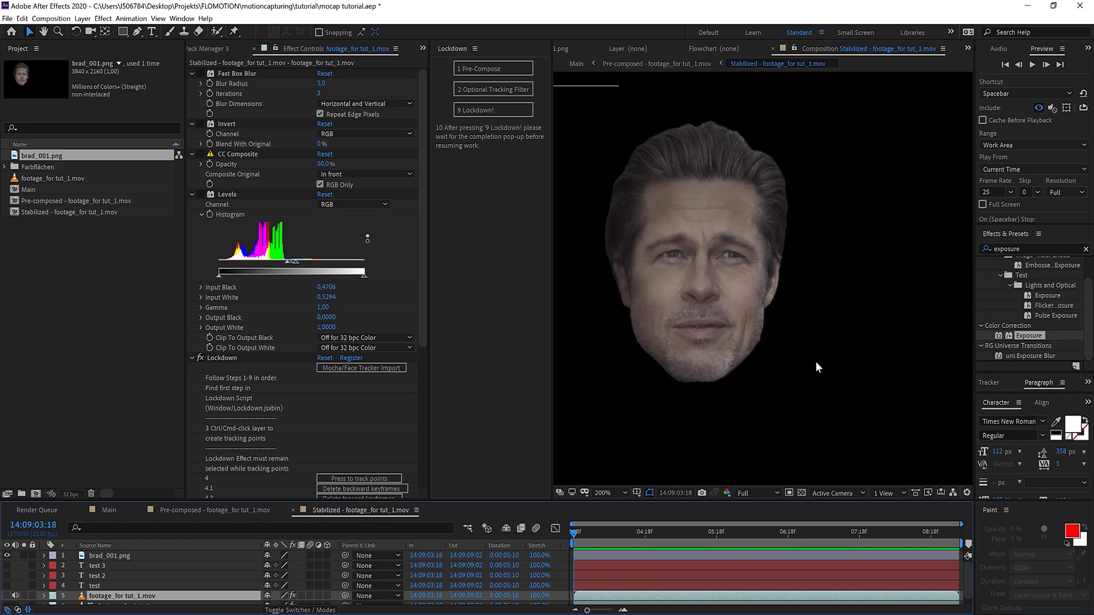
{"action": "left_click", "coordinate": [50, 561]}
{"action": "key", "text": "t"}
{"action": "scroll", "coordinate": [818, 335], "scroll_direction": "up", "scroll_amount": 2}
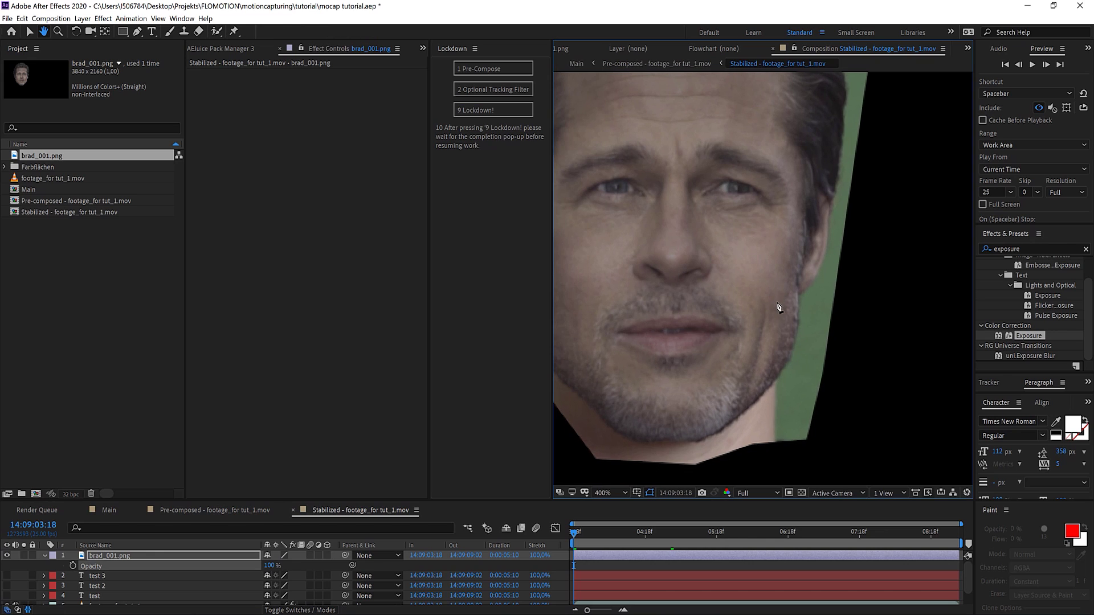
{"action": "key", "text": "g"}
{"action": "left_click_drag", "start_coordinate": [722, 333], "coordinate": [763, 330]}
{"action": "left_click", "coordinate": [712, 312]}
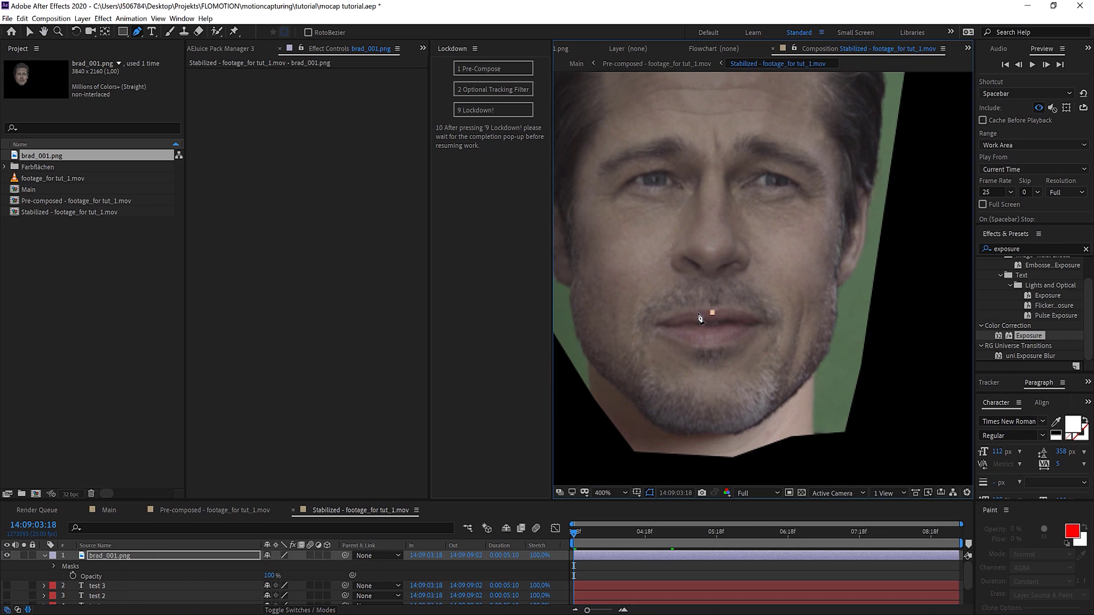
{"action": "left_click", "coordinate": [661, 321]}
{"action": "left_click", "coordinate": [659, 329]}
{"action": "left_click", "coordinate": [695, 343]}
{"action": "left_click", "coordinate": [740, 336]}
{"action": "left_click", "coordinate": [759, 322]}
{"action": "left_click", "coordinate": [740, 310]}
{"action": "left_click", "coordinate": [713, 311]}
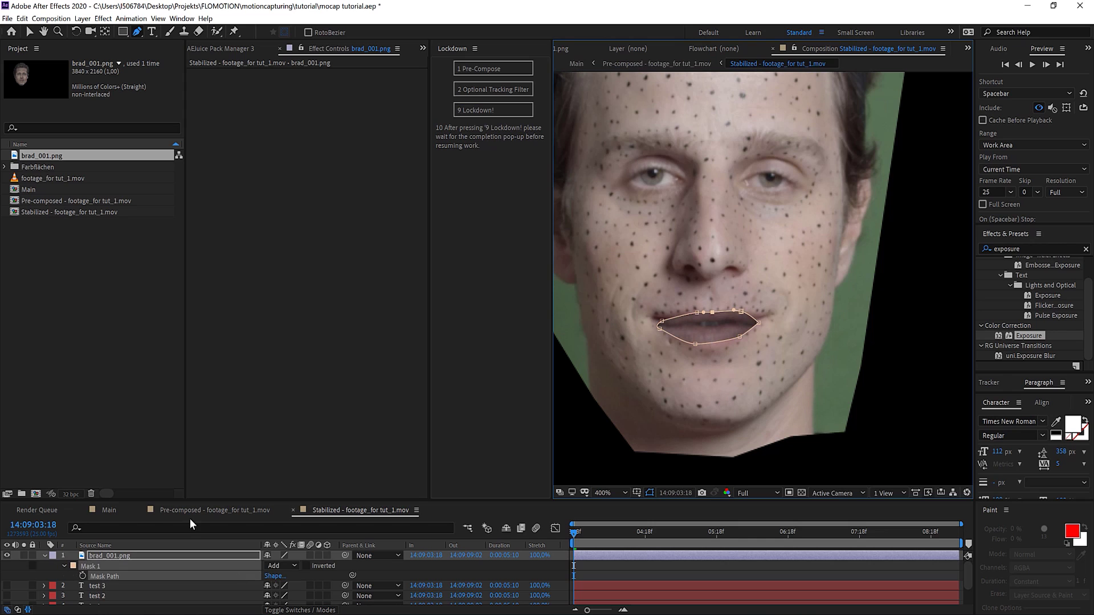
- Set the mouth mask's mode to Subtract so it cuts a hole in the face
{"action": "left_click", "coordinate": [116, 552]}
{"action": "key", "text": "m"}
{"action": "key", "text": "m"}
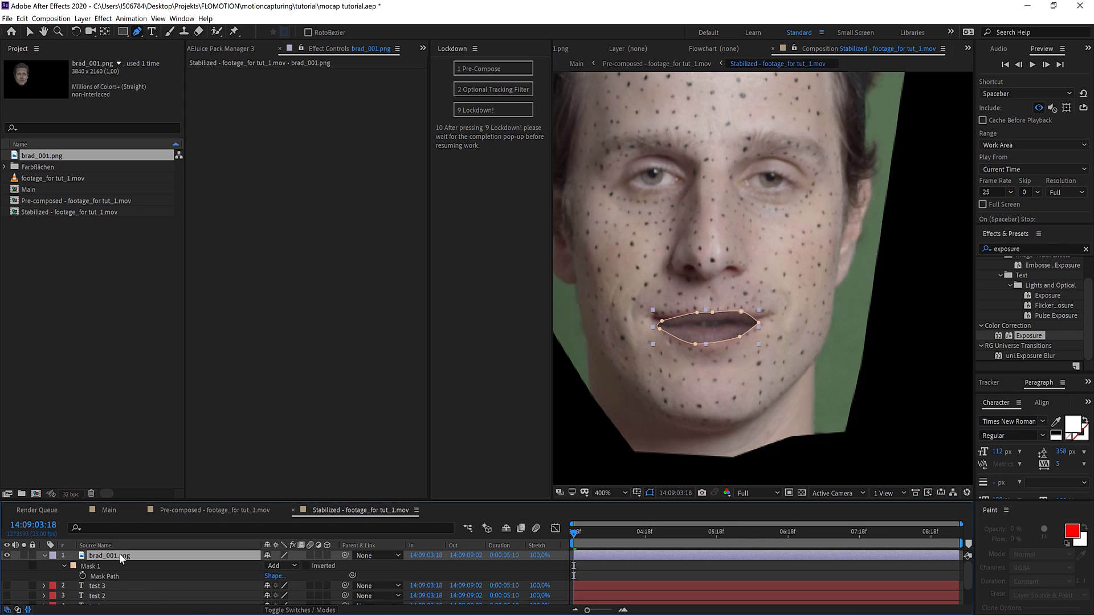
{"action": "key", "text": "m"}
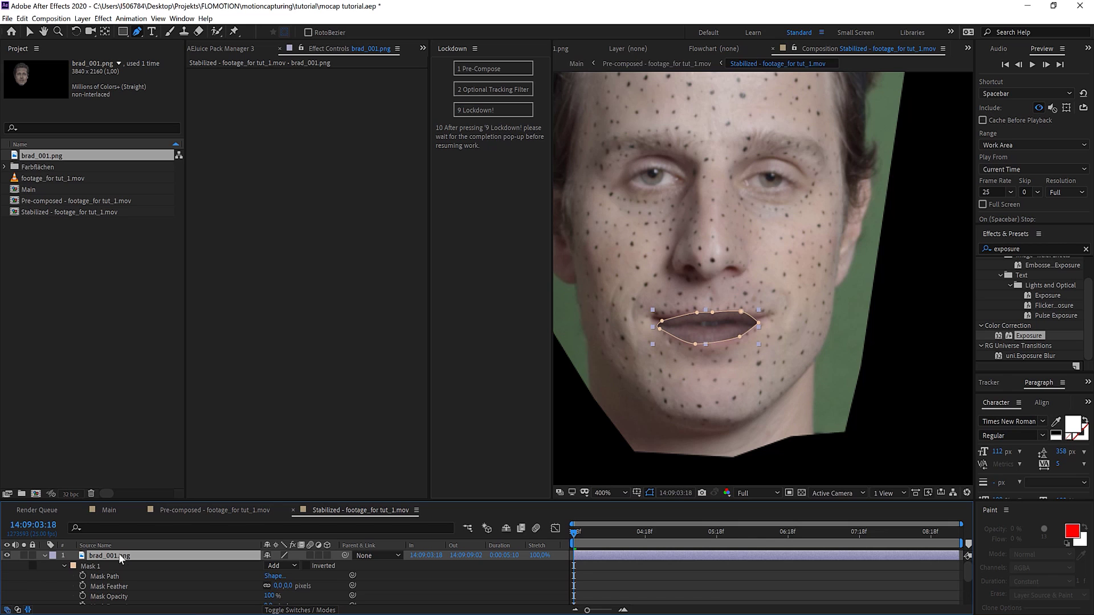
{"action": "left_click_drag", "start_coordinate": [156, 500], "coordinate": [158, 469]}
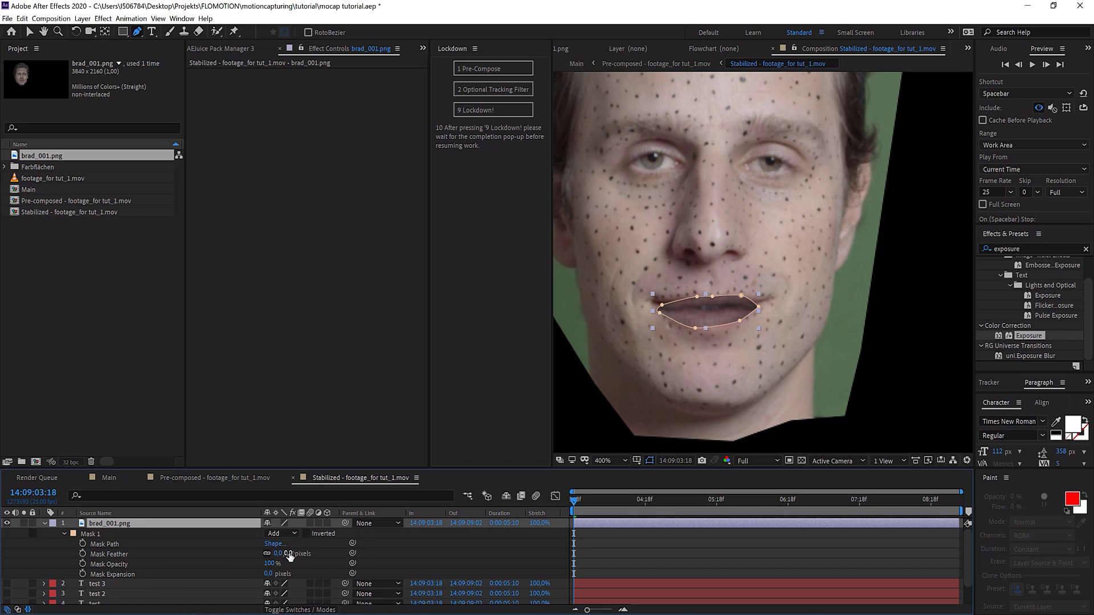
{"action": "key", "text": "y"}
{"action": "left_click", "coordinate": [294, 533]}
{"action": "left_click", "coordinate": [287, 479]}
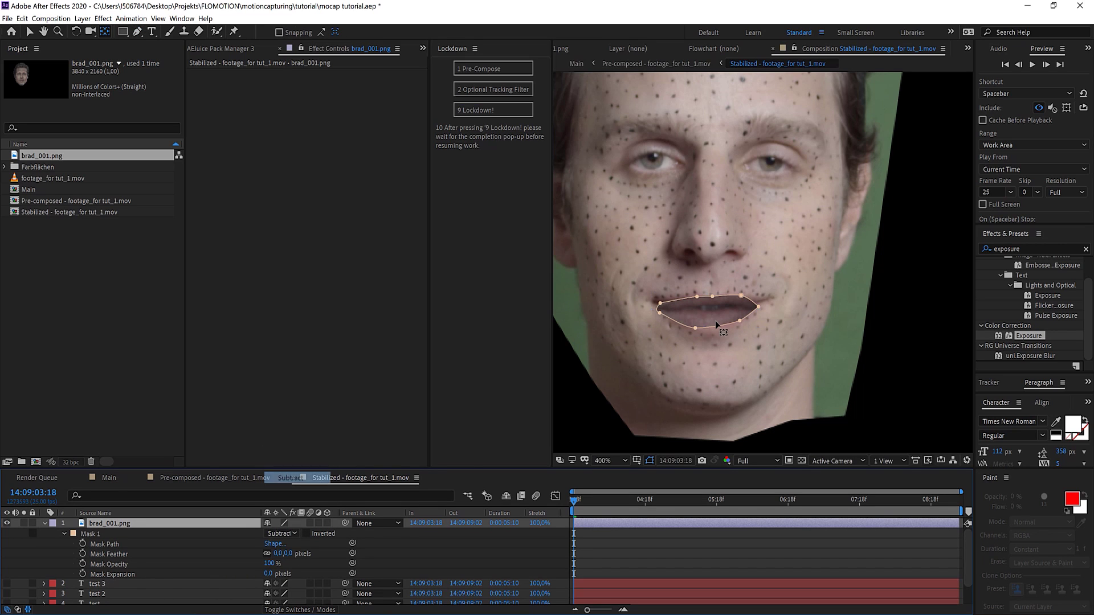
- Nudge the mouth mask up, increase its feather and align its vertices to the lip corners
{"action": "key", "text": "v"}
{"action": "left_click", "coordinate": [747, 346]}
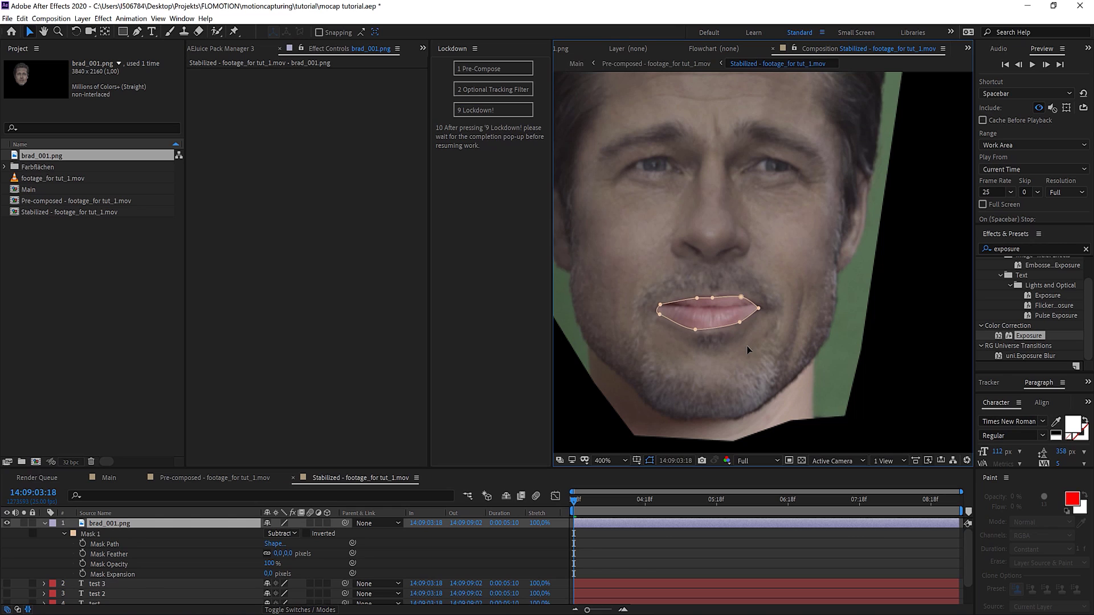
{"action": "key", "text": "Up"}
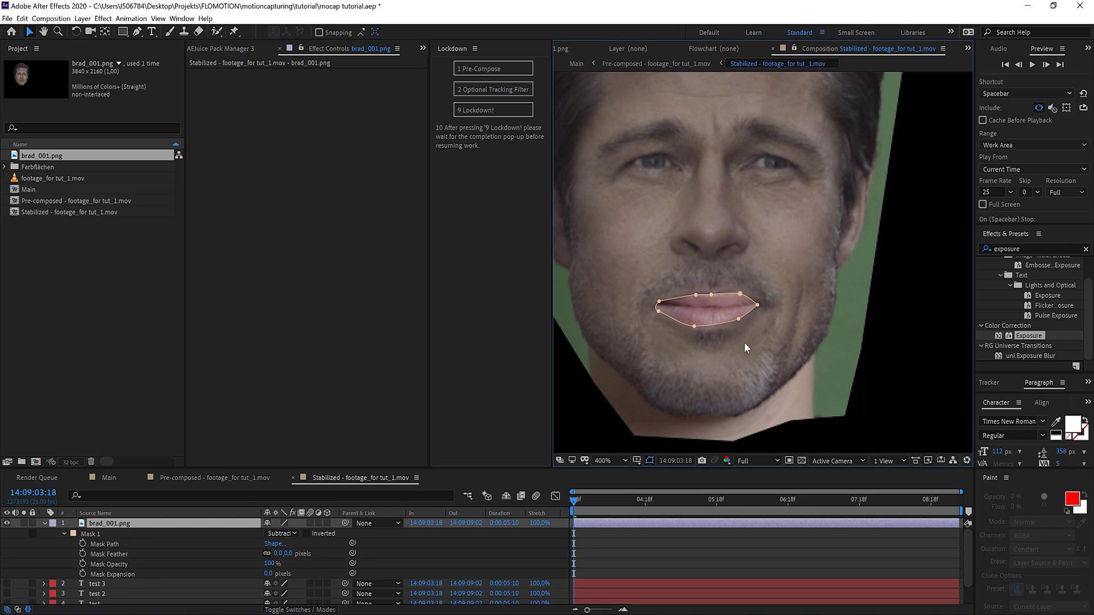
{"action": "left_click", "coordinate": [208, 523]}
{"action": "key", "text": "ctrl+grave"}
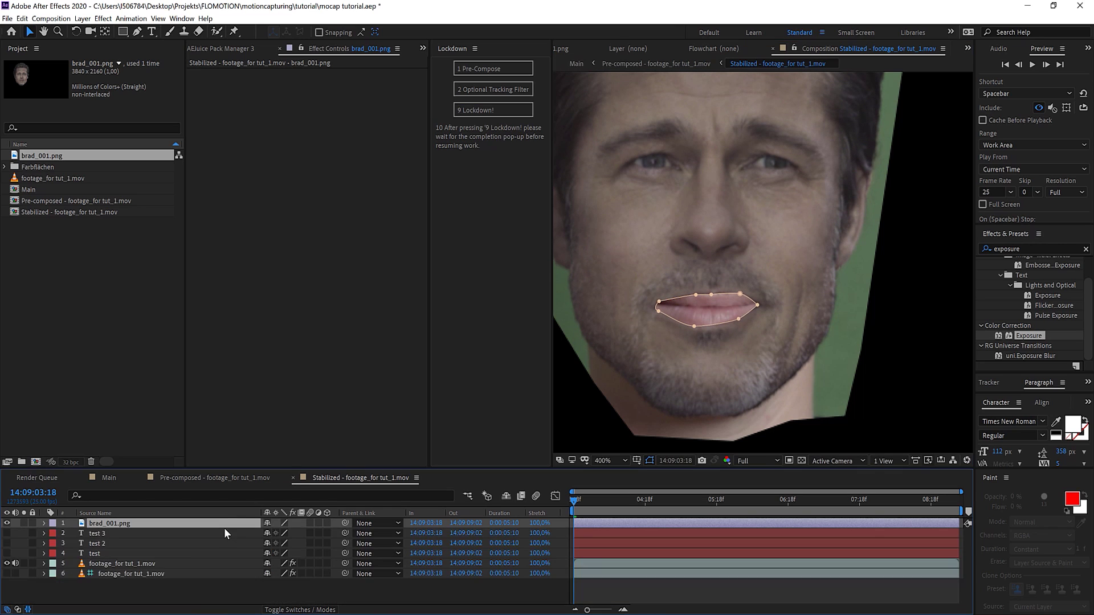
{"action": "key", "text": "f"}
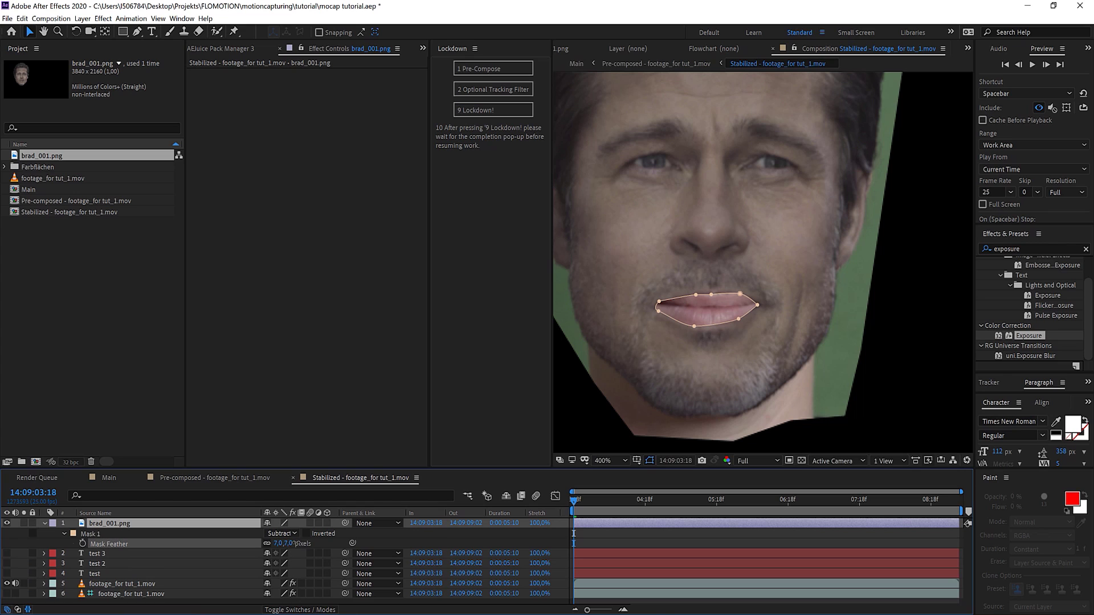
{"action": "left_click_drag", "start_coordinate": [294, 543], "coordinate": [306, 543]}
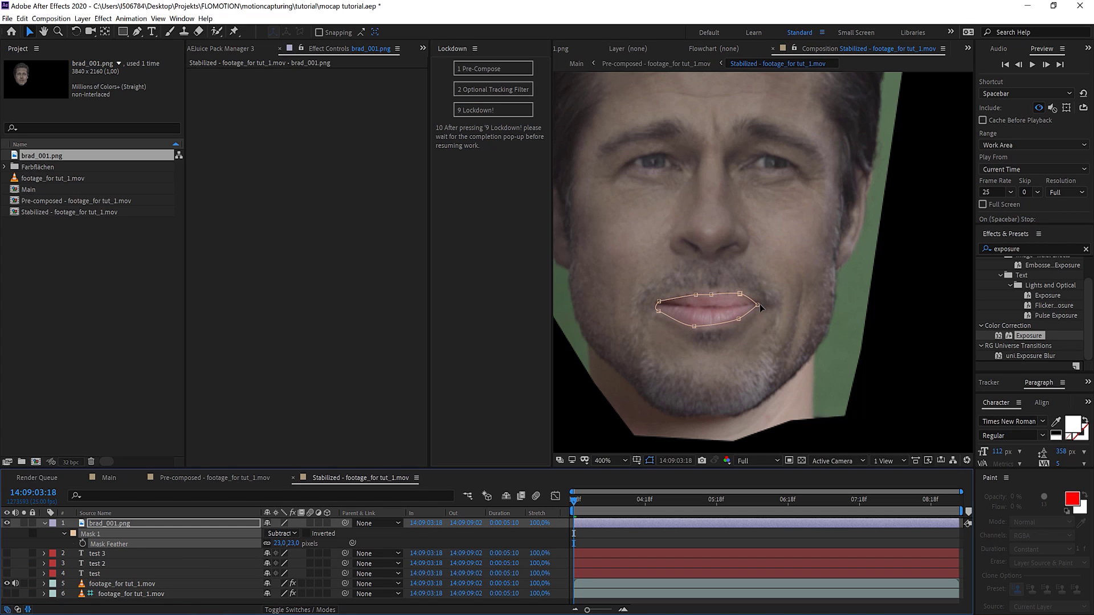
{"action": "left_click_drag", "start_coordinate": [758, 305], "coordinate": [769, 304]}
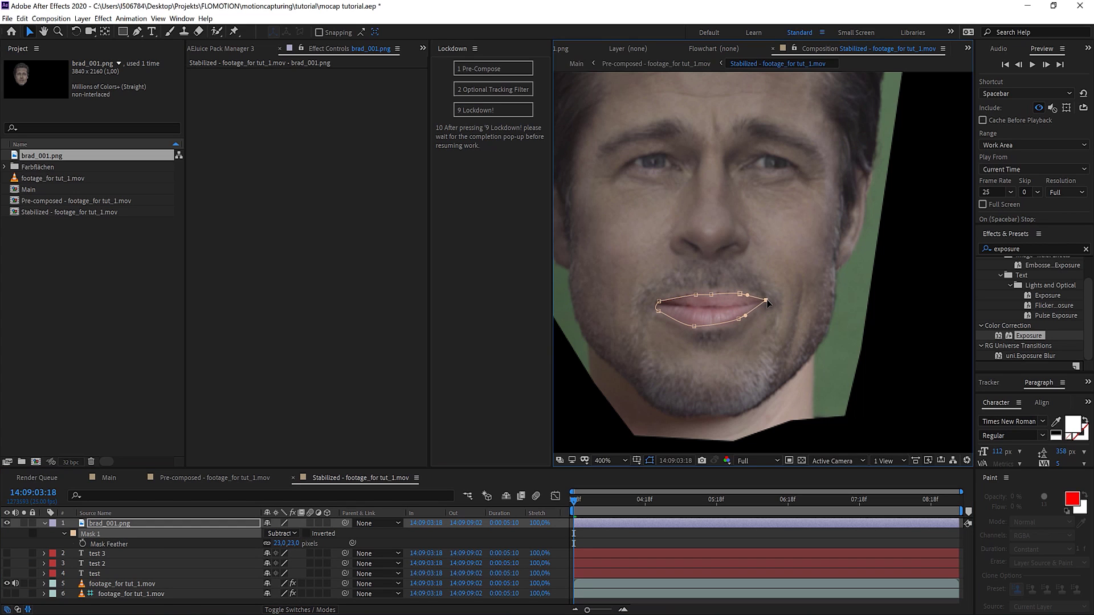
{"action": "left_click", "coordinate": [740, 296]}
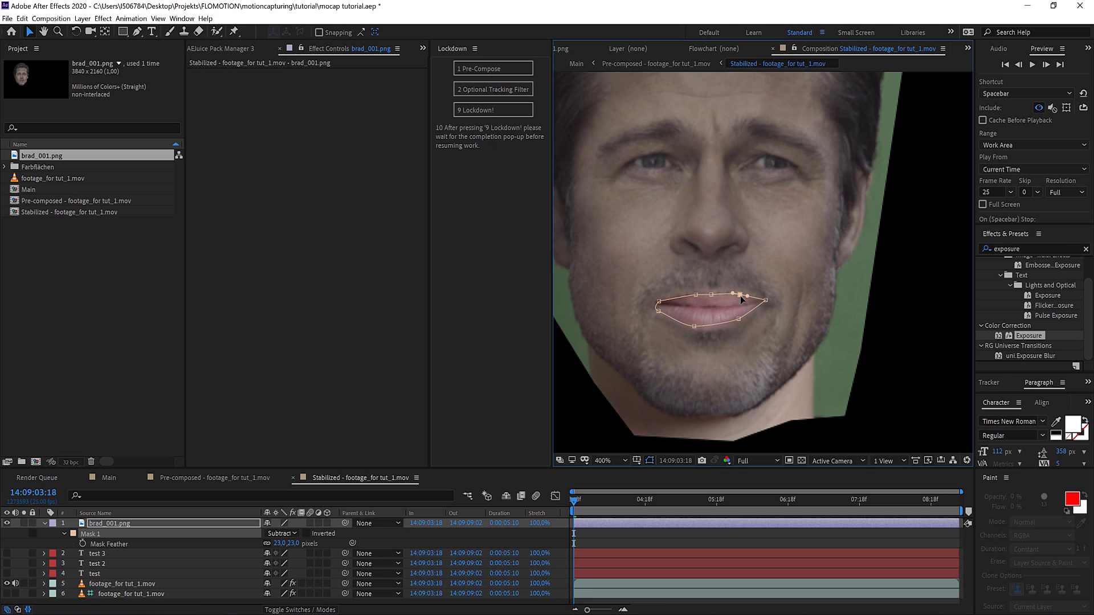
{"action": "left_click", "coordinate": [711, 294]}
- Draw masks around both eyes and set each eye mask to Subtract
{"action": "key", "text": "g"}
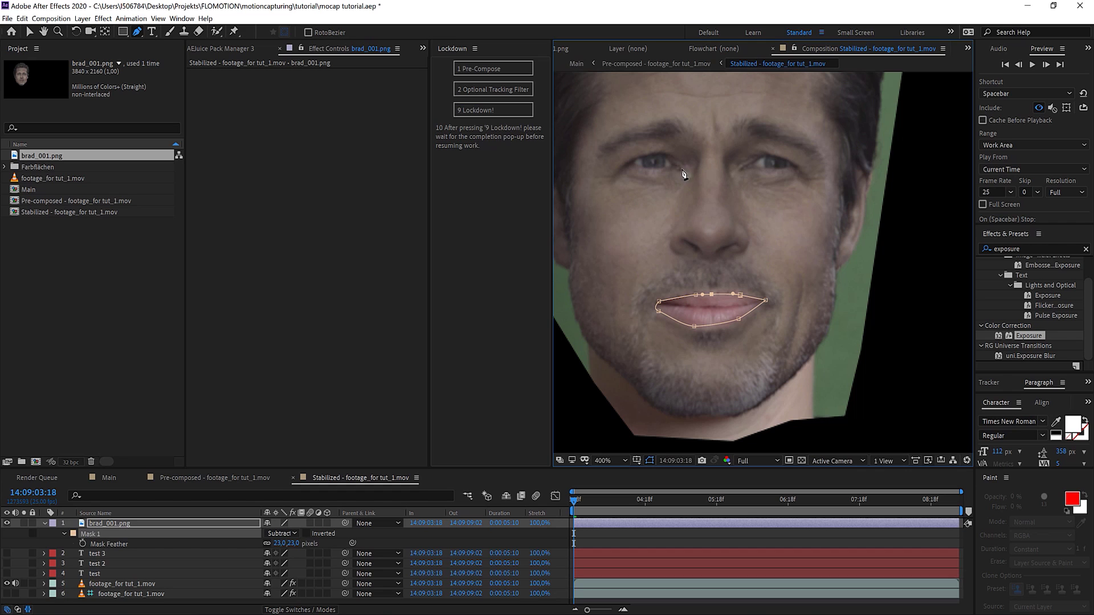
{"action": "left_click", "coordinate": [682, 168]}
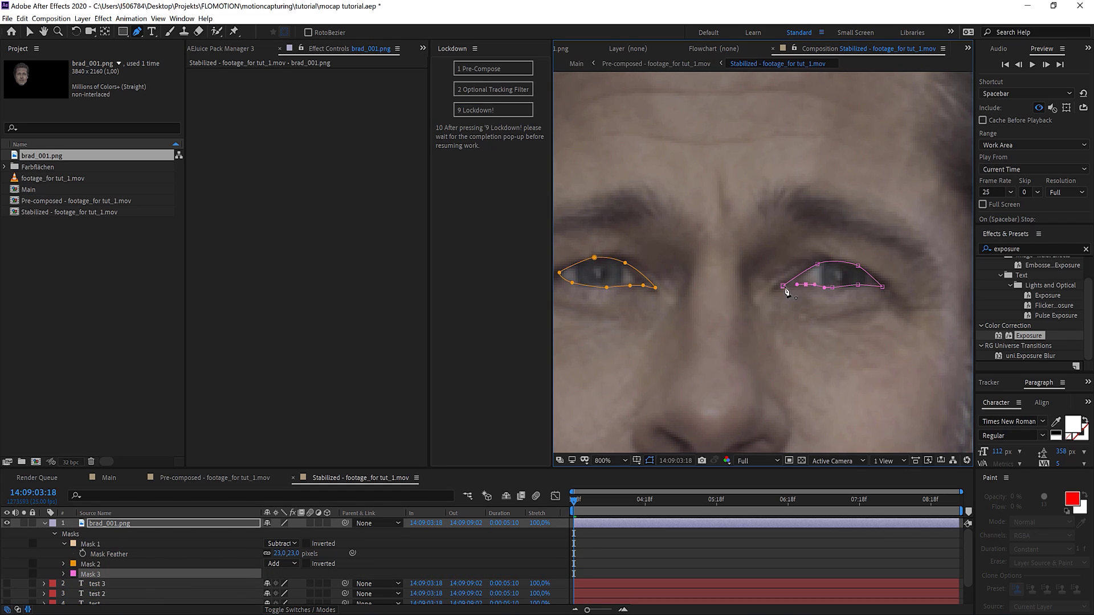
{"action": "left_click", "coordinate": [283, 564]}
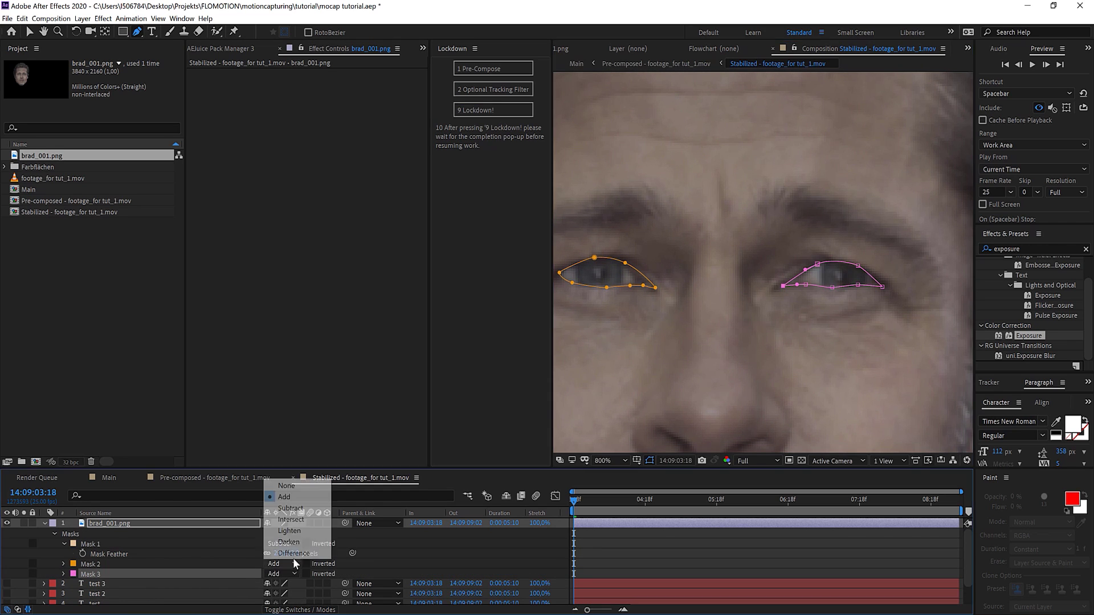
{"action": "left_click", "coordinate": [289, 509]}
{"action": "left_click", "coordinate": [282, 574]}
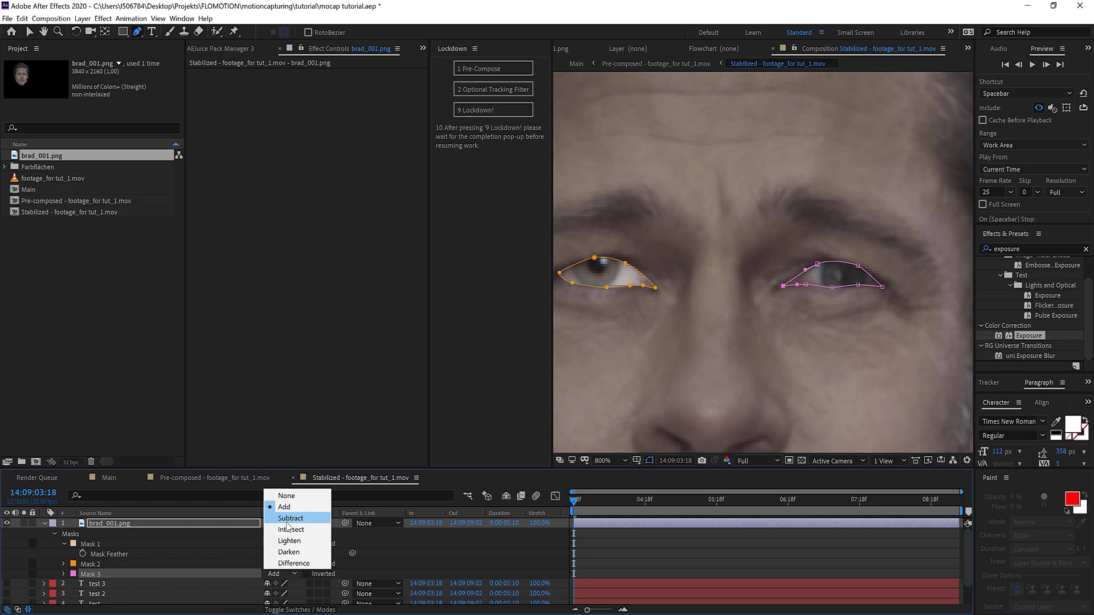
{"action": "left_click", "coordinate": [288, 519]}
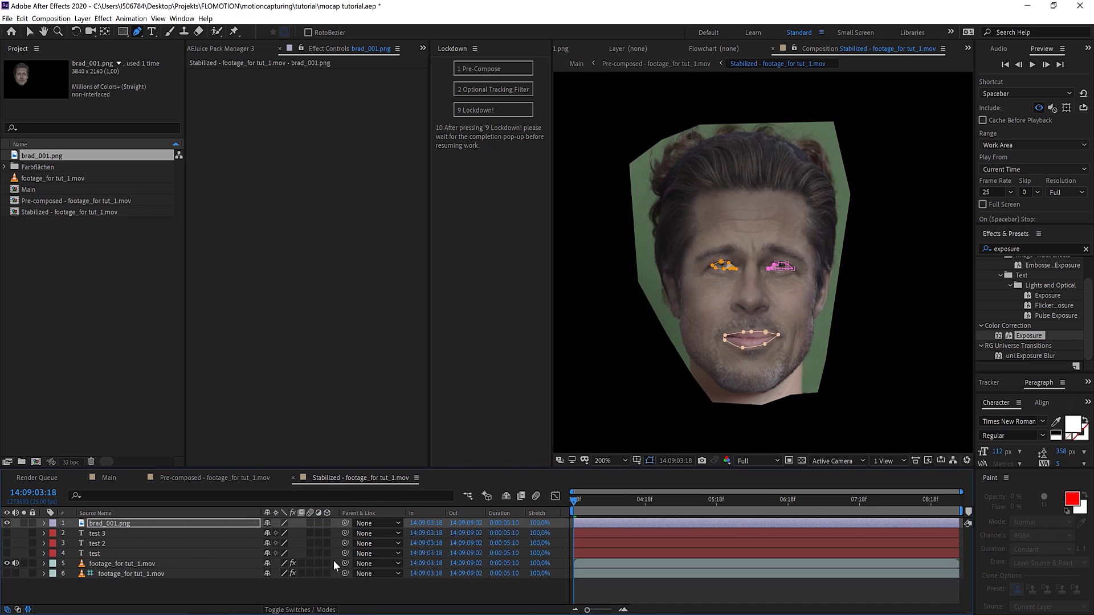
- Check the three mask feathers and hide the green-backed footage layer
{"action": "key", "text": "f"}
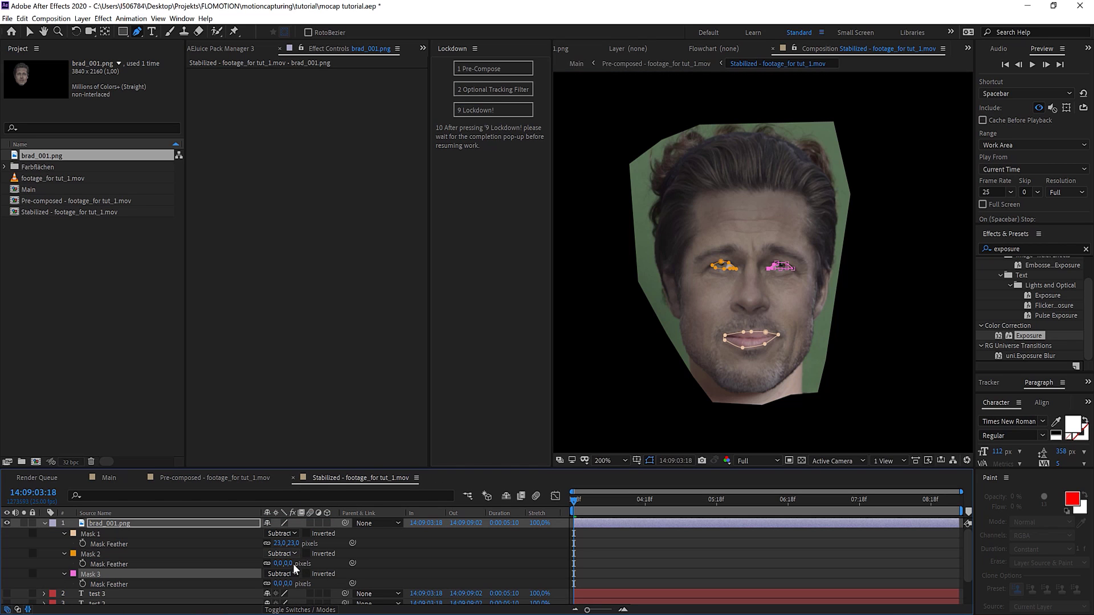
{"action": "left_click", "coordinate": [45, 523]}
{"action": "left_click", "coordinate": [87, 522]}
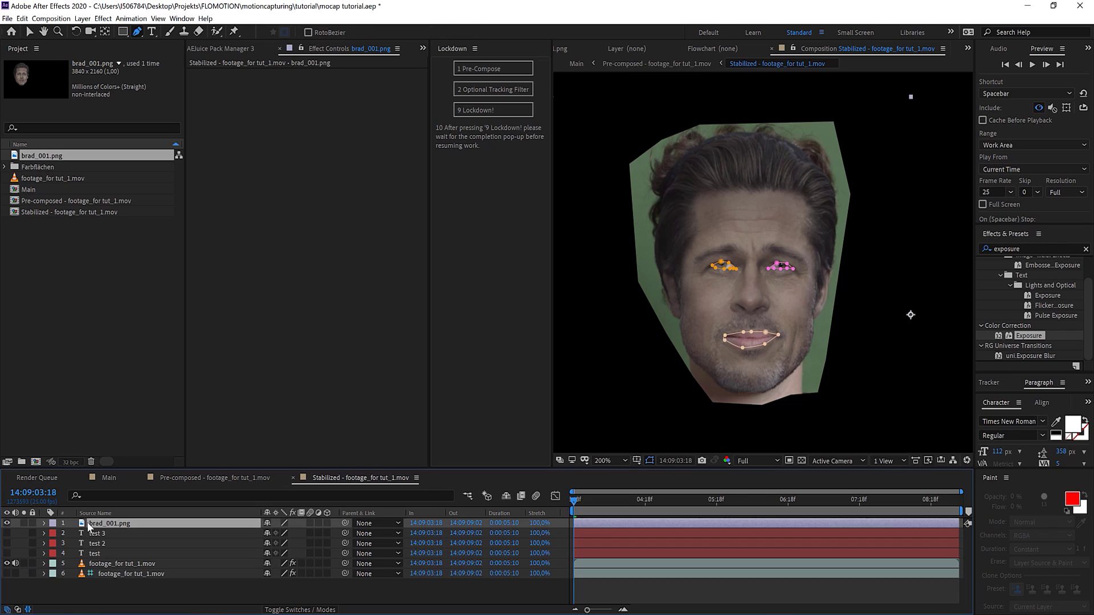
{"action": "key", "text": "t"}
{"action": "left_click", "coordinate": [7, 574]}
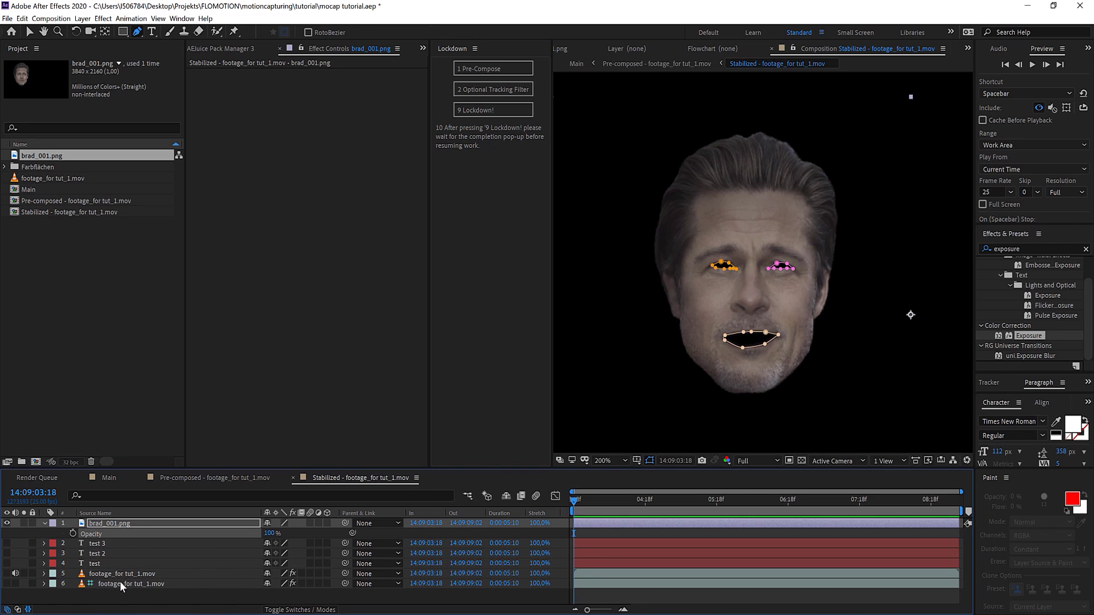
{"action": "left_click", "coordinate": [131, 574]}
- In the Pre-composed comp, duplicate footage_for tut_1.mov and move the copy above the green solid
{"action": "left_click", "coordinate": [230, 484]}
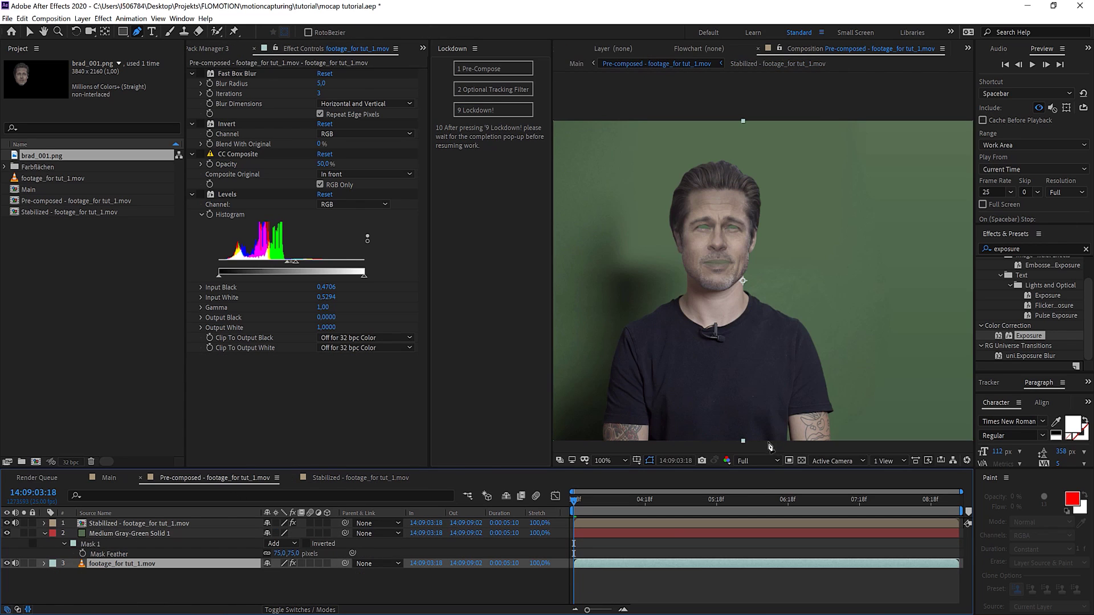
{"action": "left_click", "coordinate": [141, 543]}
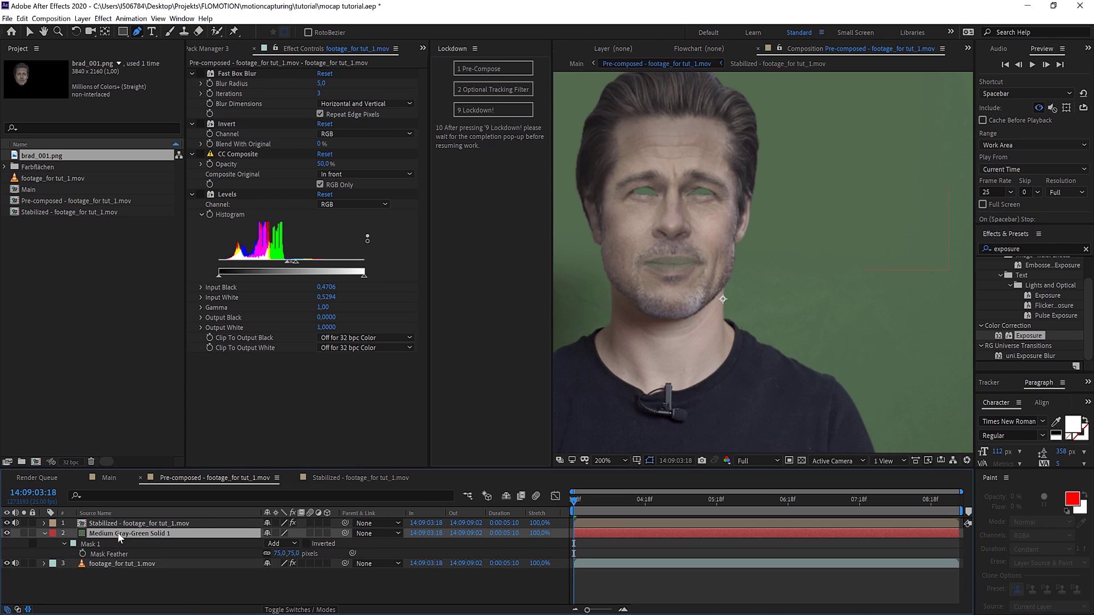
{"action": "left_click", "coordinate": [7, 533]}
{"action": "left_click", "coordinate": [7, 534]}
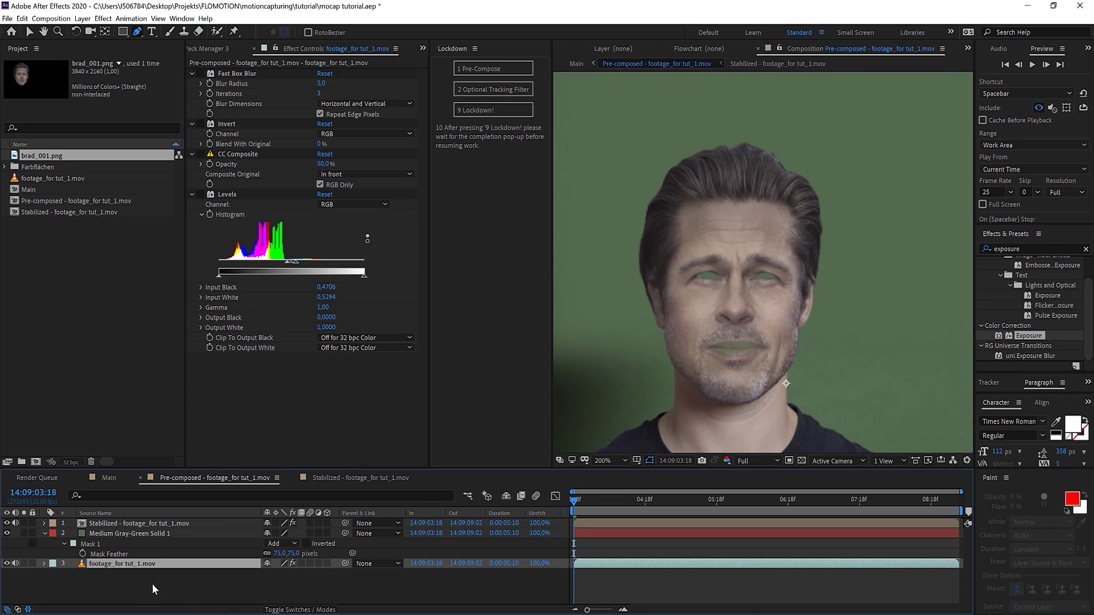
{"action": "right_click", "coordinate": [122, 563]}
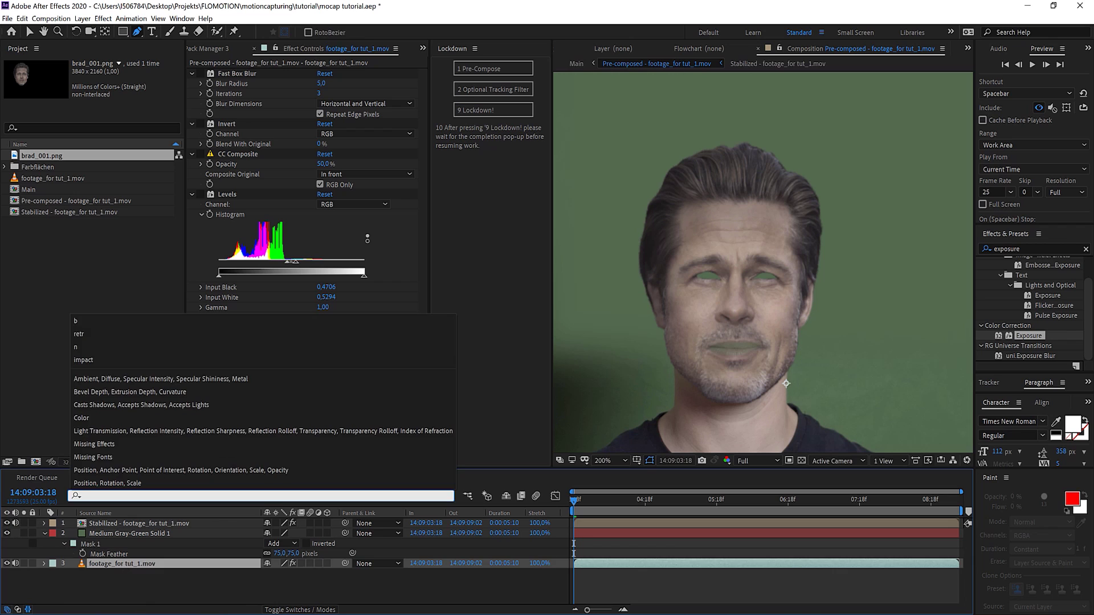
{"action": "left_click", "coordinate": [119, 566]}
{"action": "key", "text": "ctrl+d"}
{"action": "key", "text": "ctrl+bracketright"}
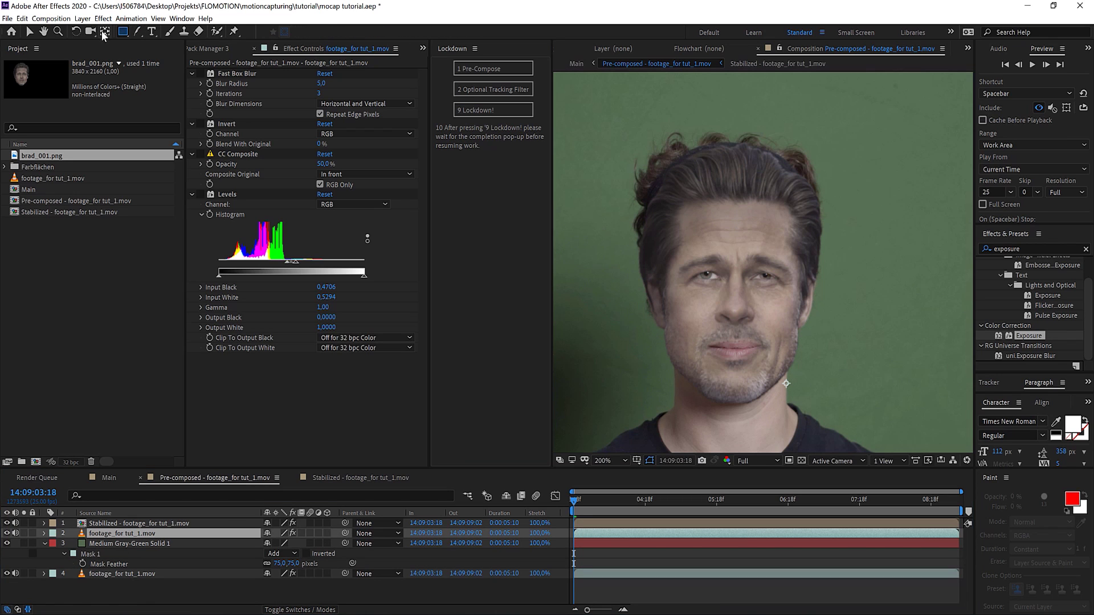
- Draw two rectangular masks on the footage copy, one over the eyes and one over the mouth
{"action": "left_click_drag", "start_coordinate": [676, 251], "coordinate": [791, 298]}
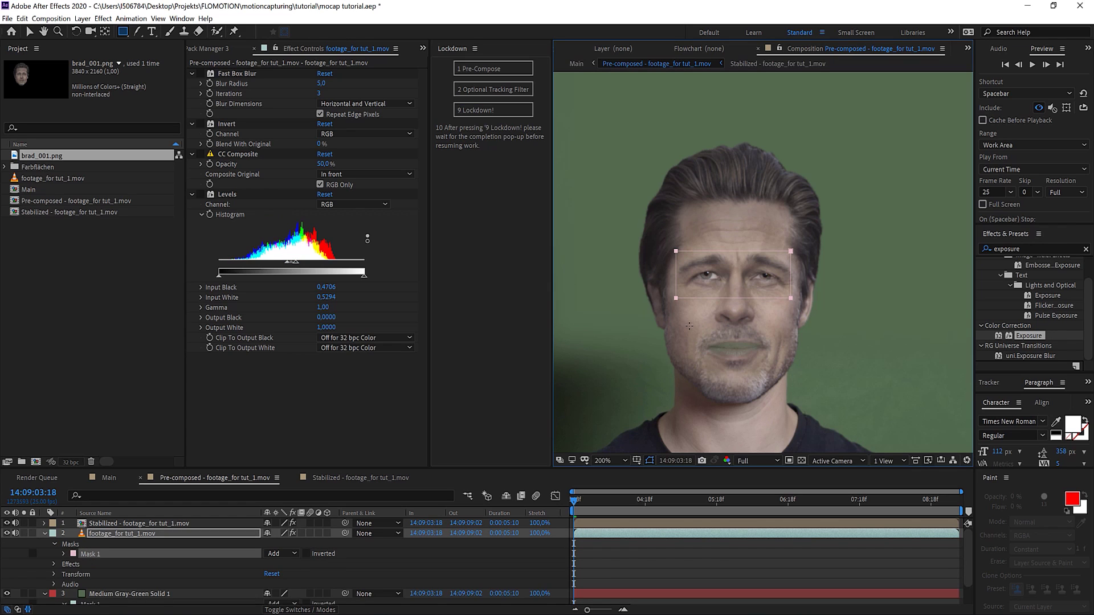
{"action": "left_click_drag", "start_coordinate": [690, 326], "coordinate": [775, 364]}
{"action": "scroll", "coordinate": [831, 350], "scroll_direction": "down", "scroll_amount": 2}
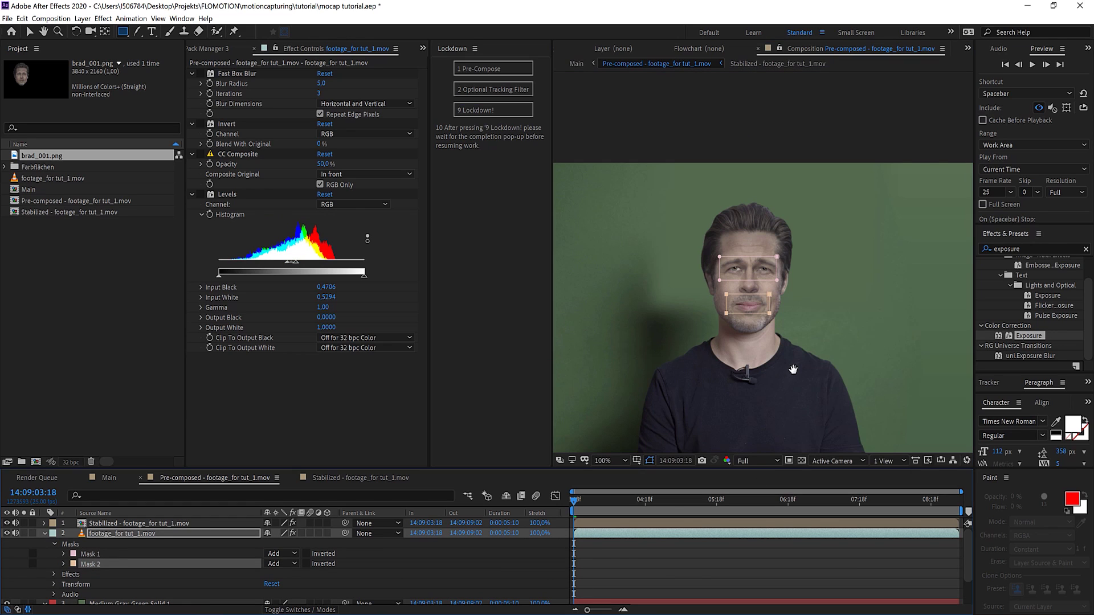
{"action": "key", "text": "h"}
{"action": "left_click_drag", "start_coordinate": [797, 423], "coordinate": [784, 399]}
{"action": "key", "text": "space"}
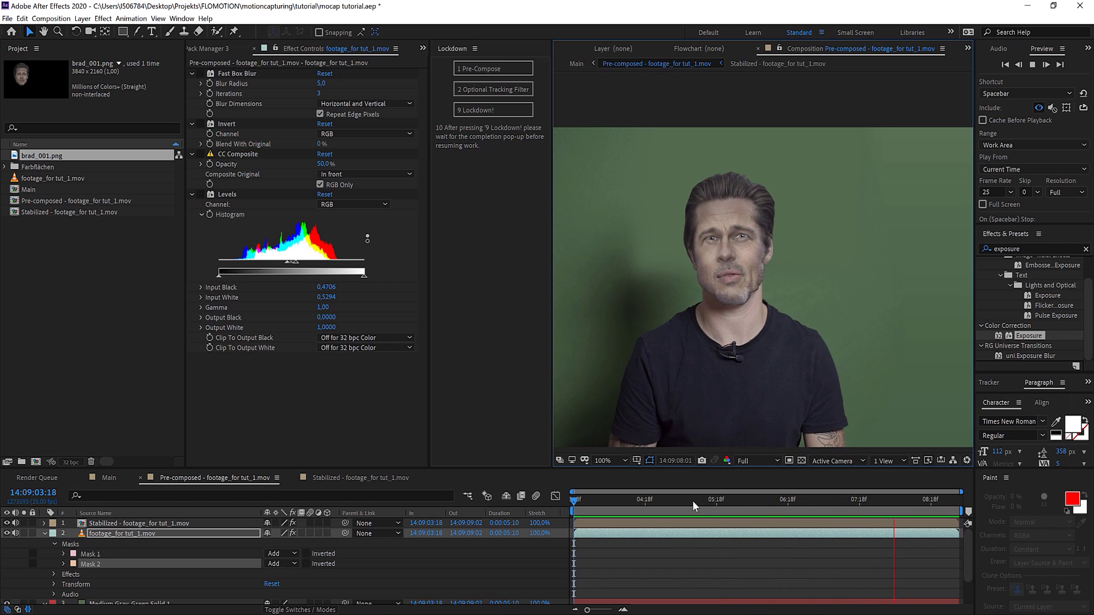
{"action": "left_click", "coordinate": [139, 523]}
- Expand the Stabilized layer's Lockdown effect settings and reframe the view on the whole subject
{"action": "left_click", "coordinate": [192, 73]}
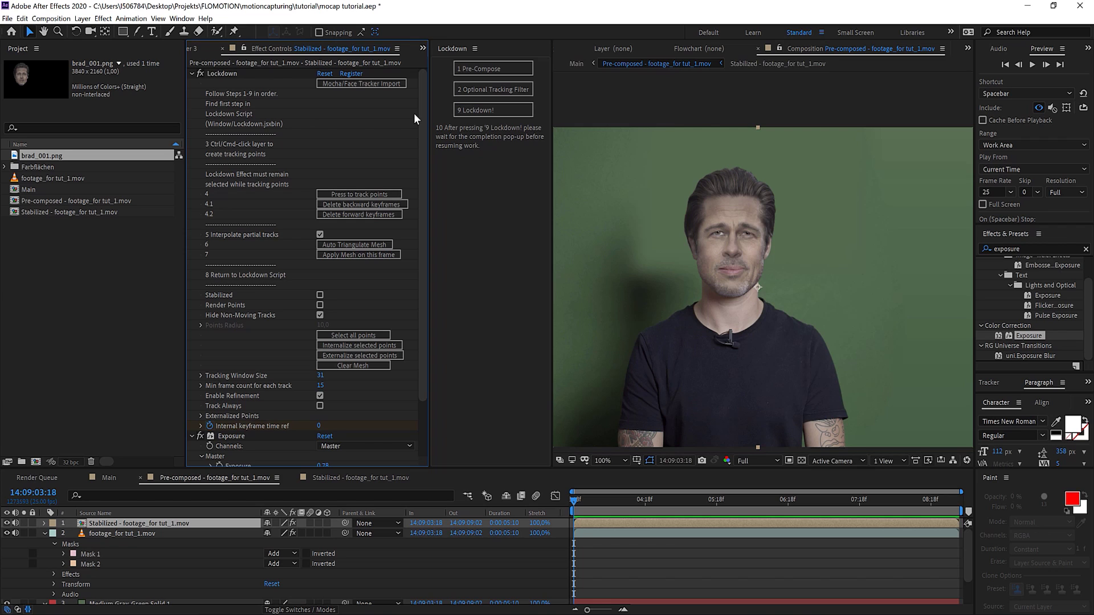
{"action": "left_click_drag", "start_coordinate": [817, 318], "coordinate": [824, 286]}
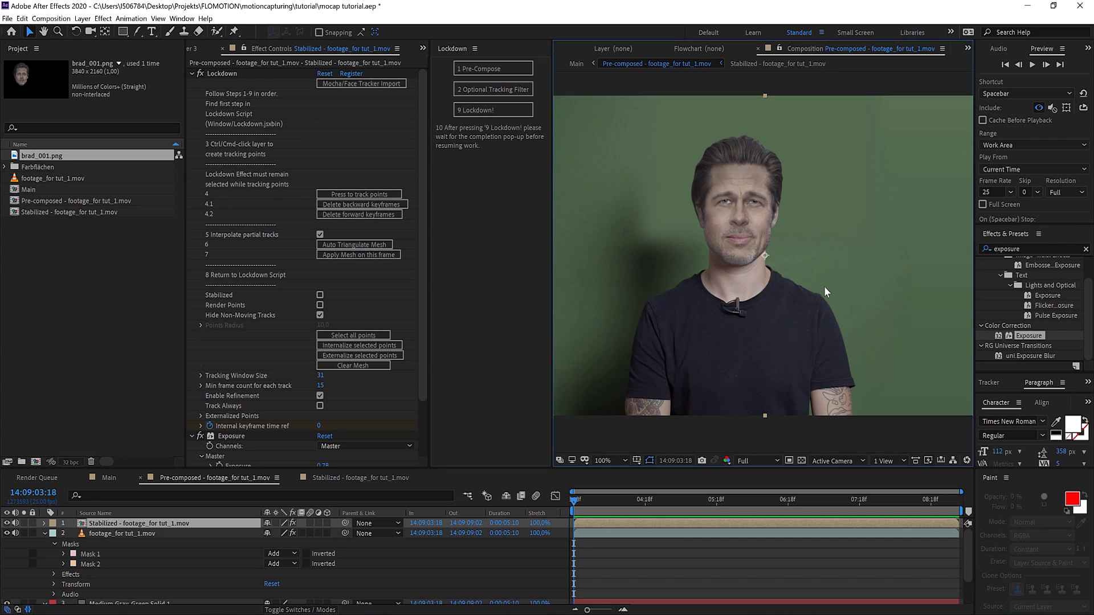